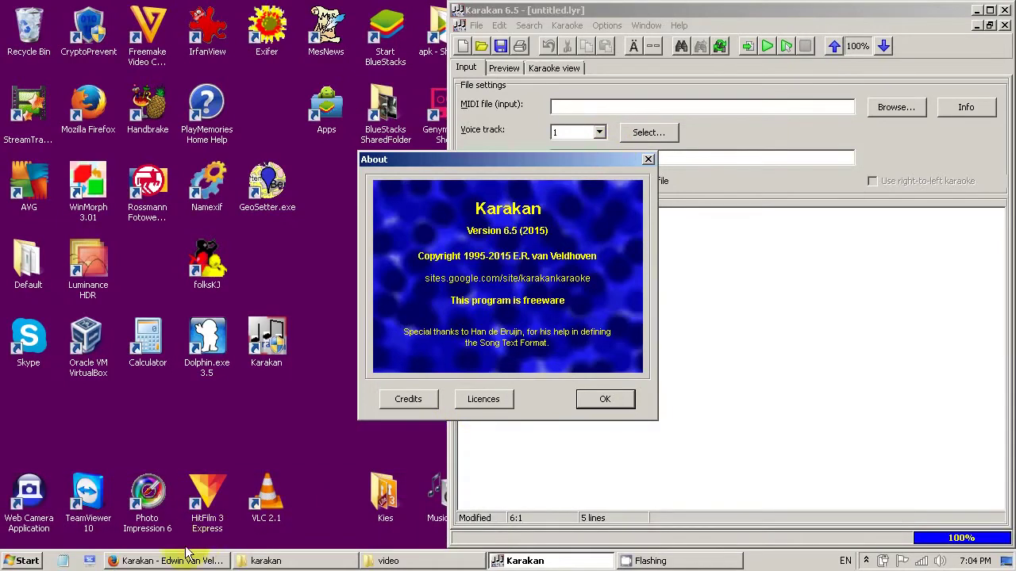
Look at the MIDI Wikipedia article in the browser, then return to Karakan
click(162, 561)
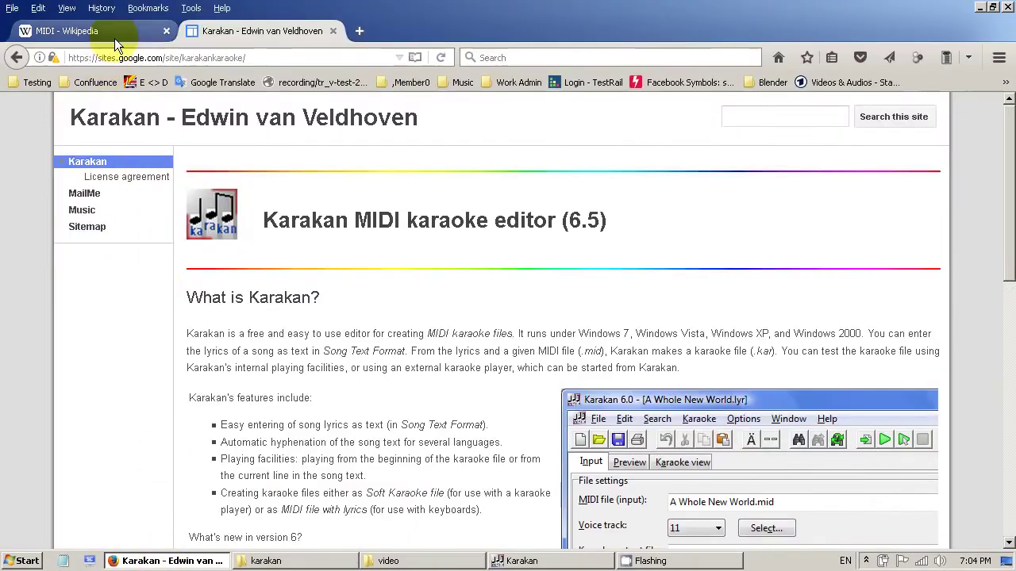
click(119, 34)
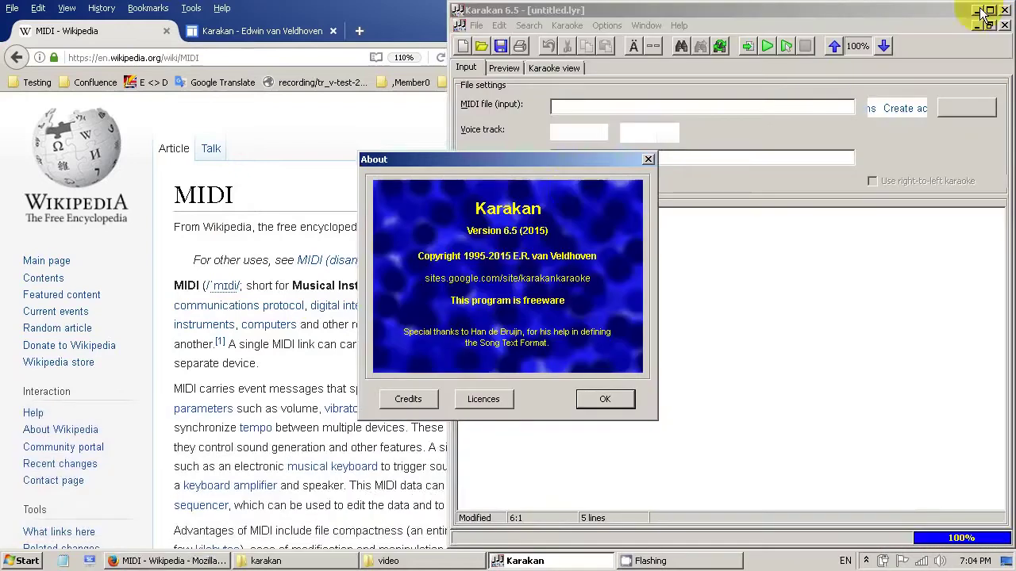
click(979, 10)
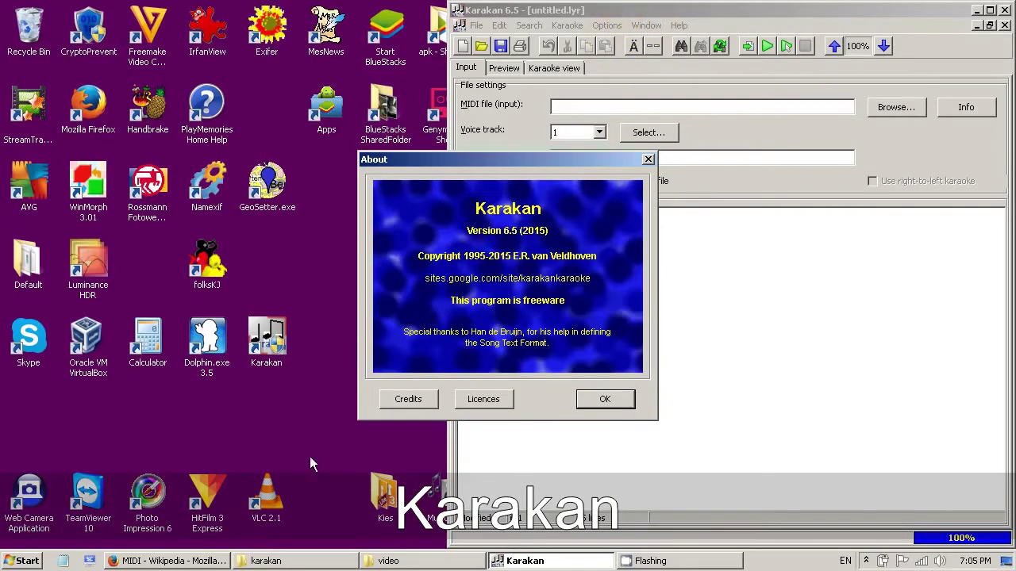
Check the Karakan website page, then return to Karakan and close the About box
click(195, 561)
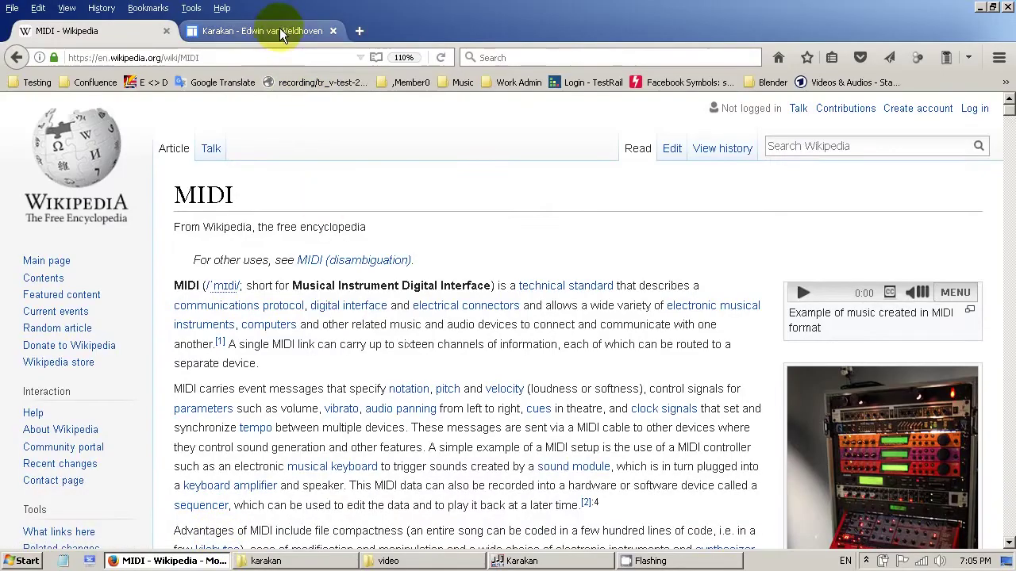
click(267, 32)
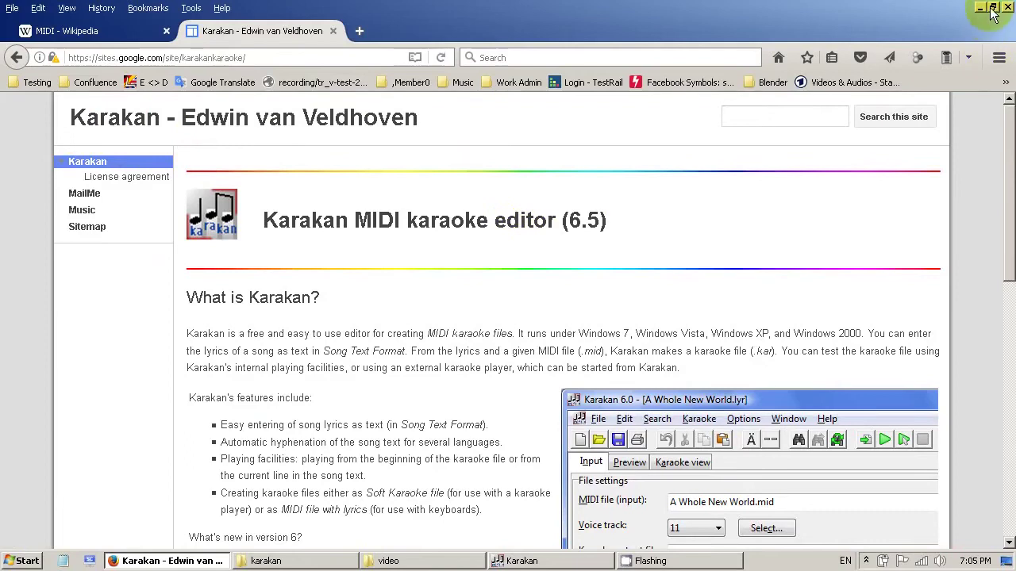
click(980, 7)
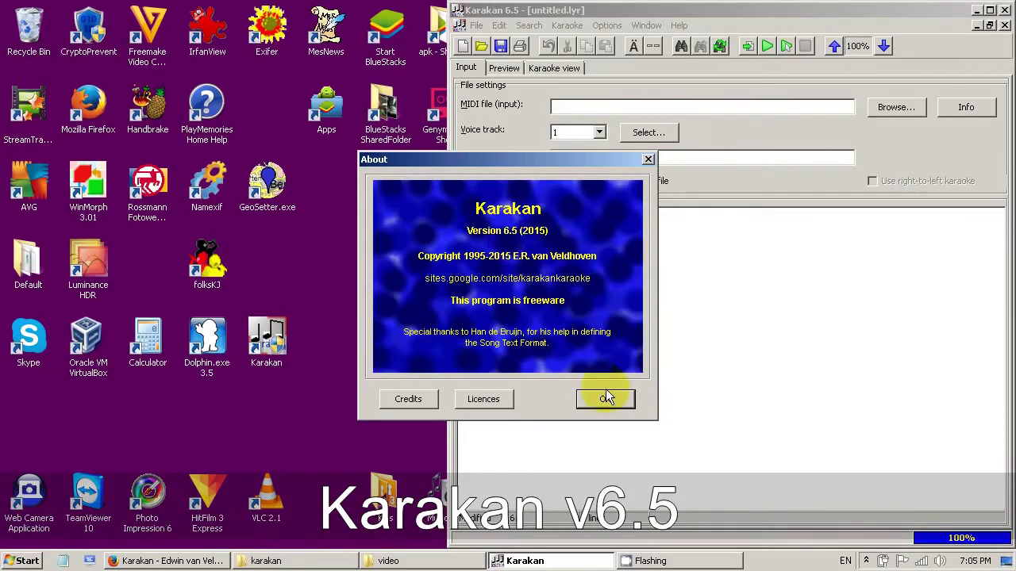
click(605, 399)
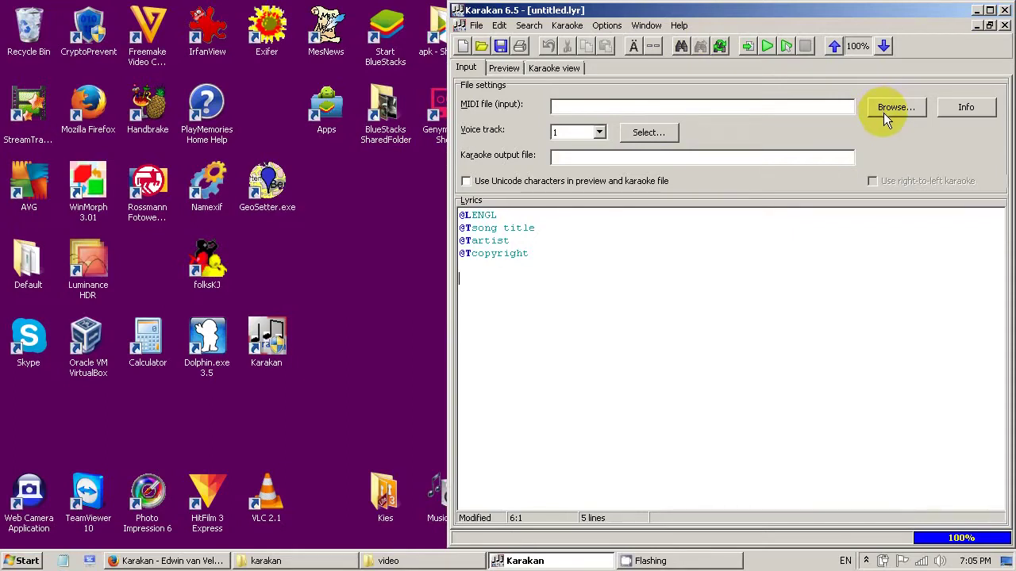
Load Happy Birthday (Mambo Style) 01.mid from the karakan folder as the input MIDI file
click(883, 112)
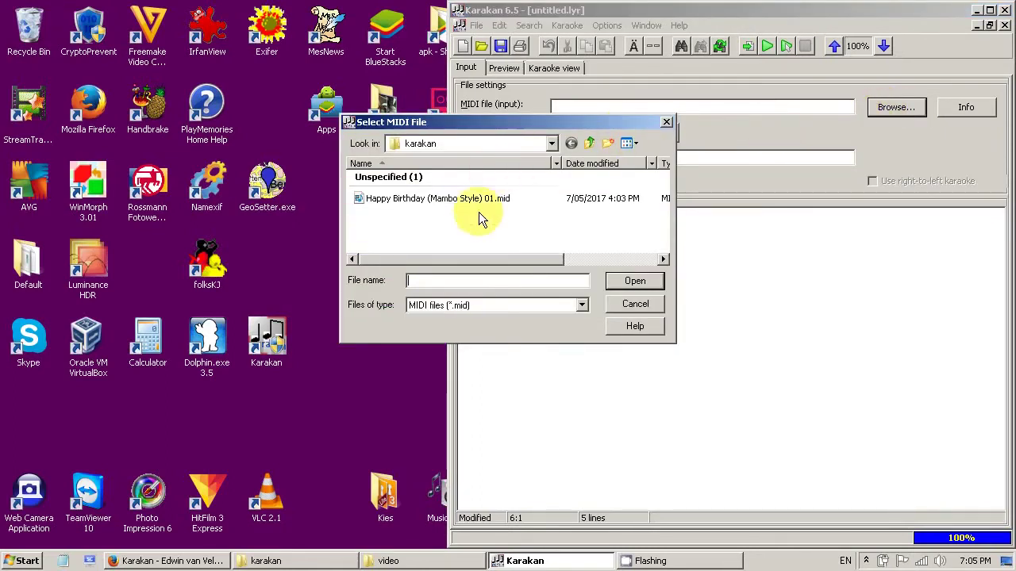
mouse_move(438, 198)
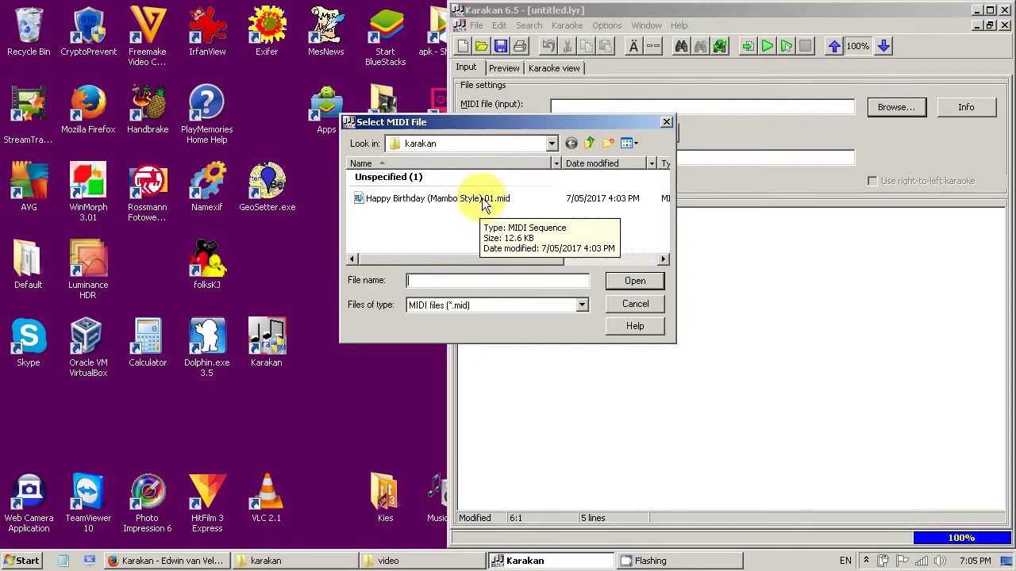
click(484, 203)
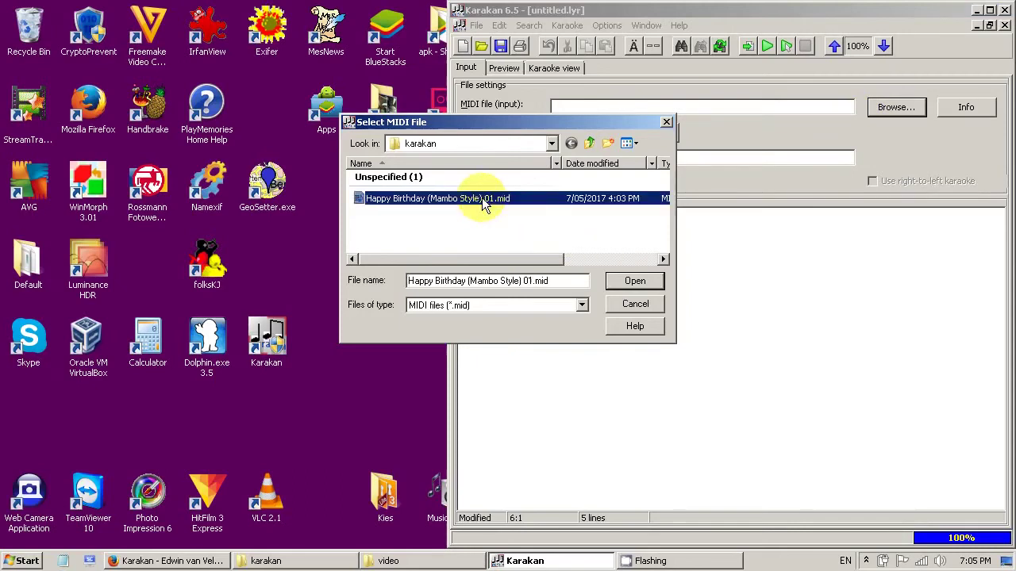
click(626, 283)
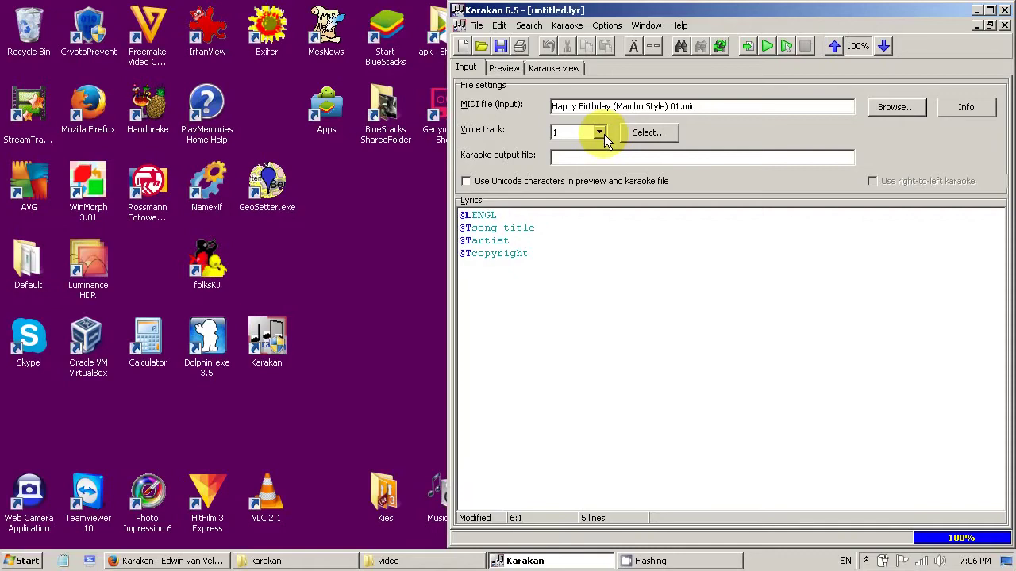
Audition the Cabasa, Congas and Shakuhachi tracks, then set track 15 Shakuhachi as voice track
click(646, 132)
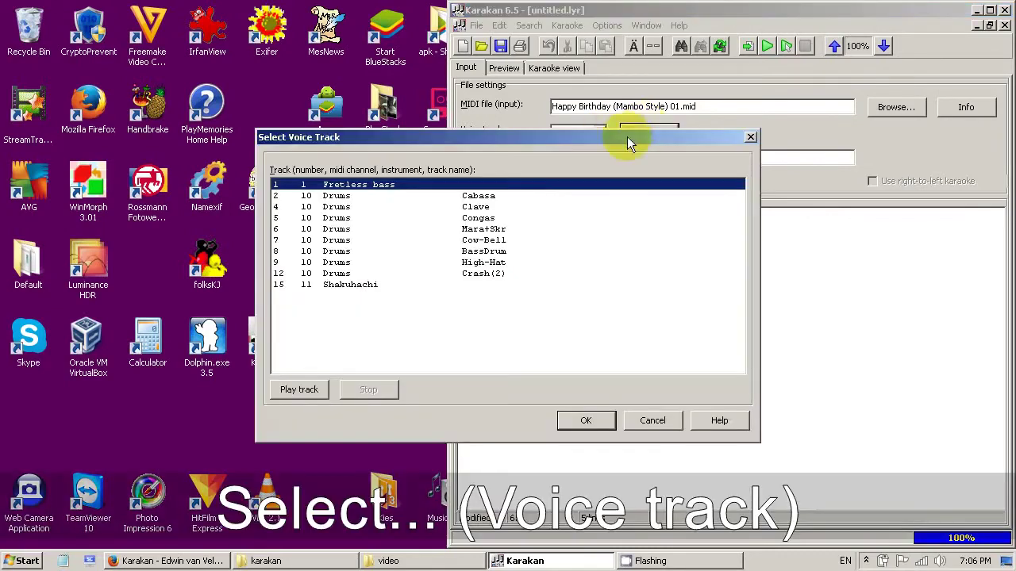
click(357, 196)
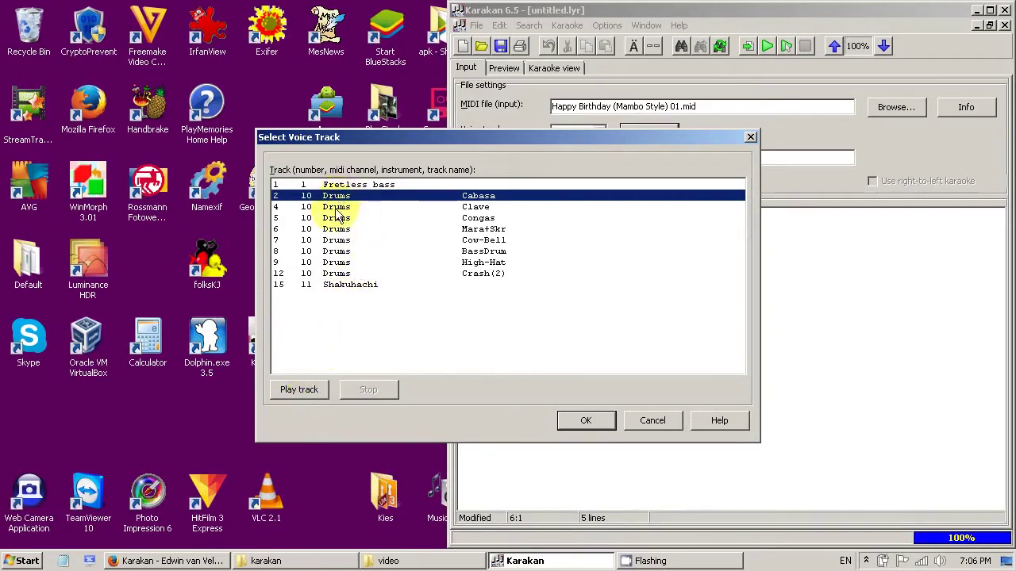
click(336, 219)
click(294, 392)
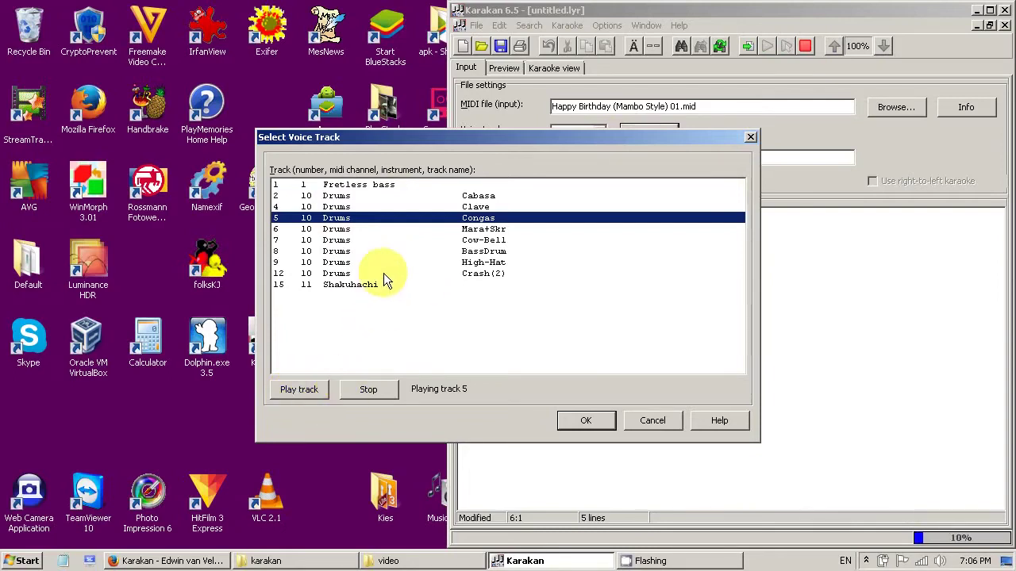
click(363, 390)
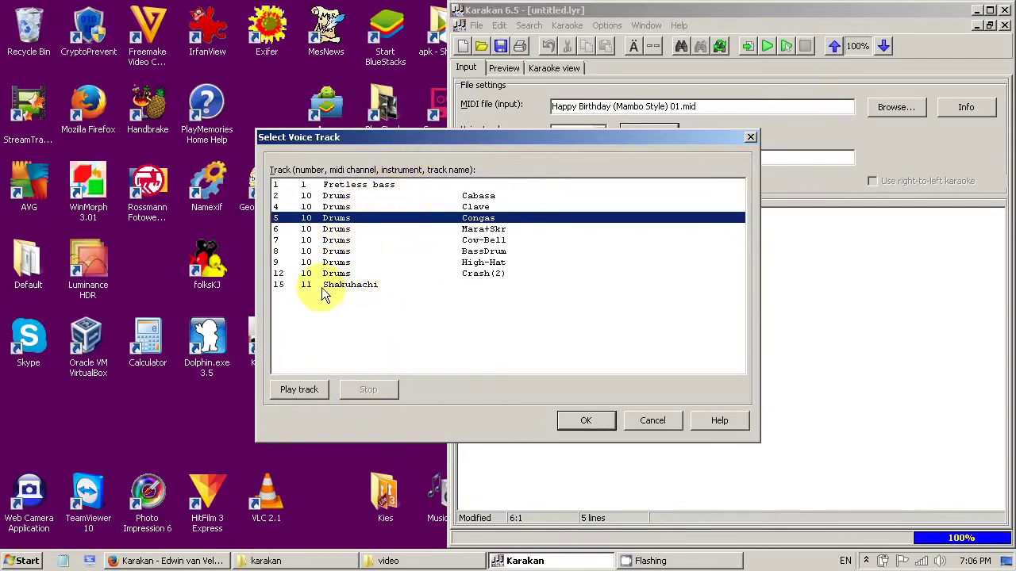
click(349, 285)
click(311, 395)
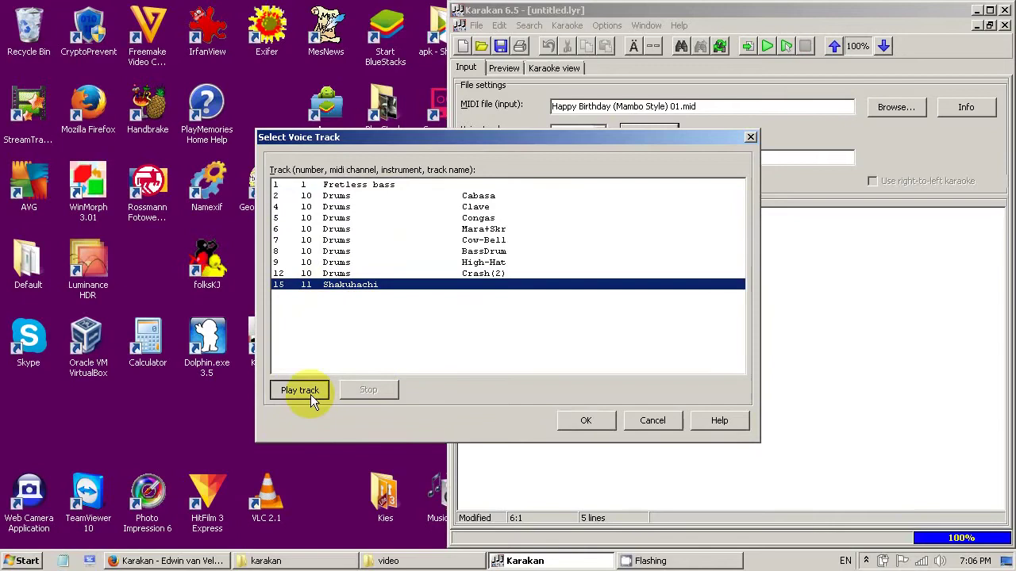
click(583, 421)
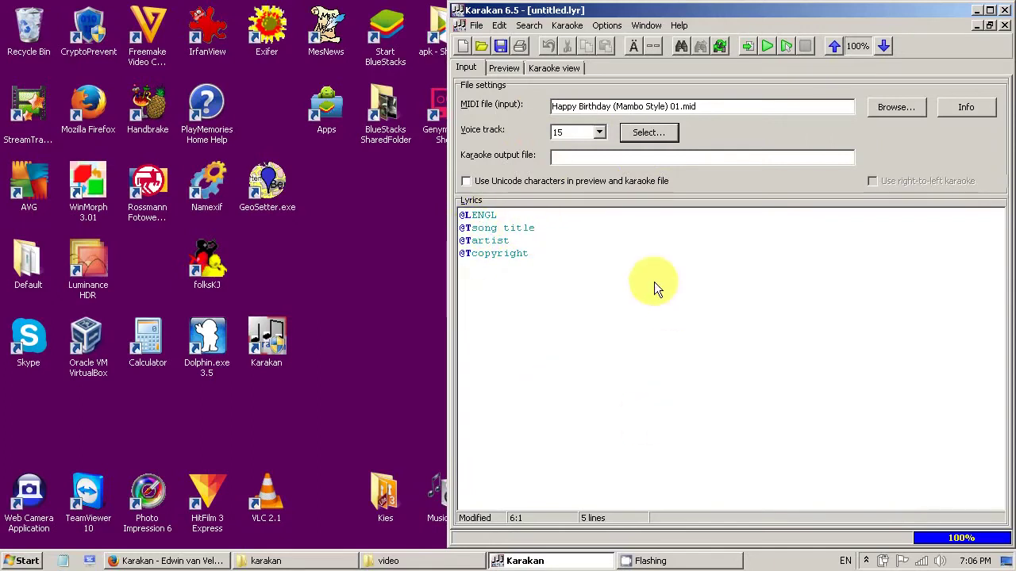
click(473, 229)
drag(474, 229, 546, 227)
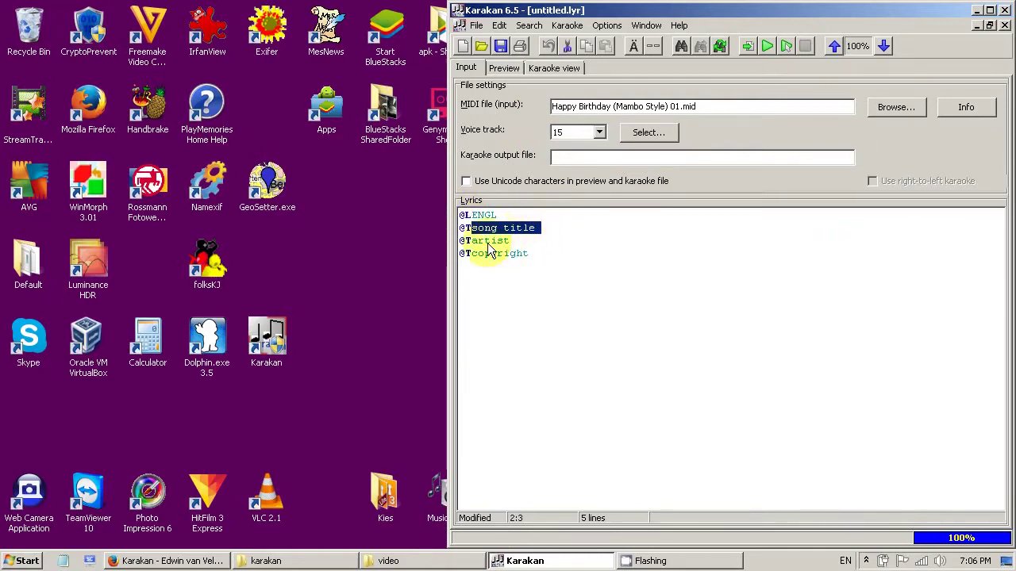
drag(471, 241, 490, 242)
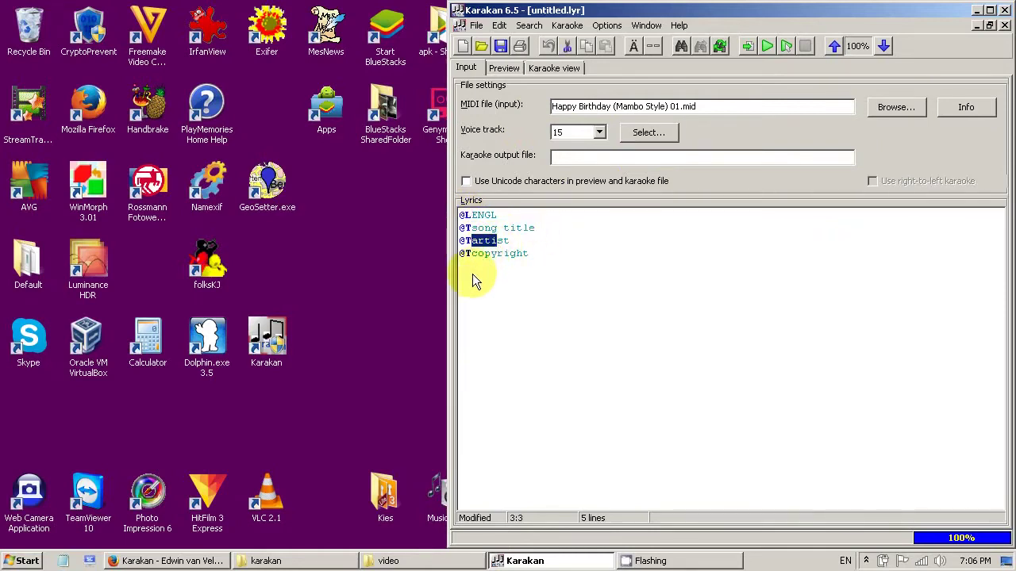
click(472, 274)
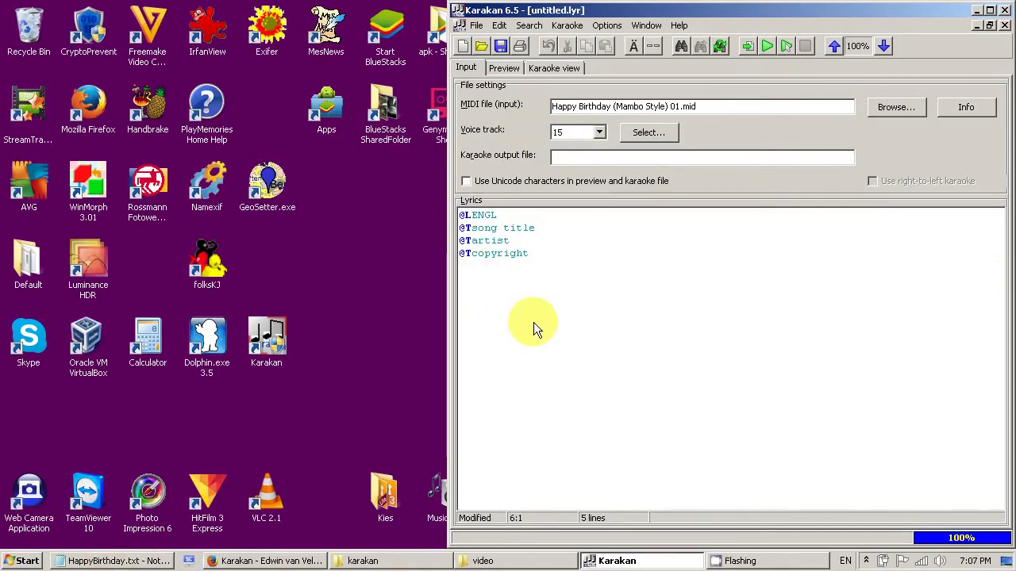
Copy all four lines of HappyBirthday.txt and paste them into Karakan's lyrics area
click(115, 561)
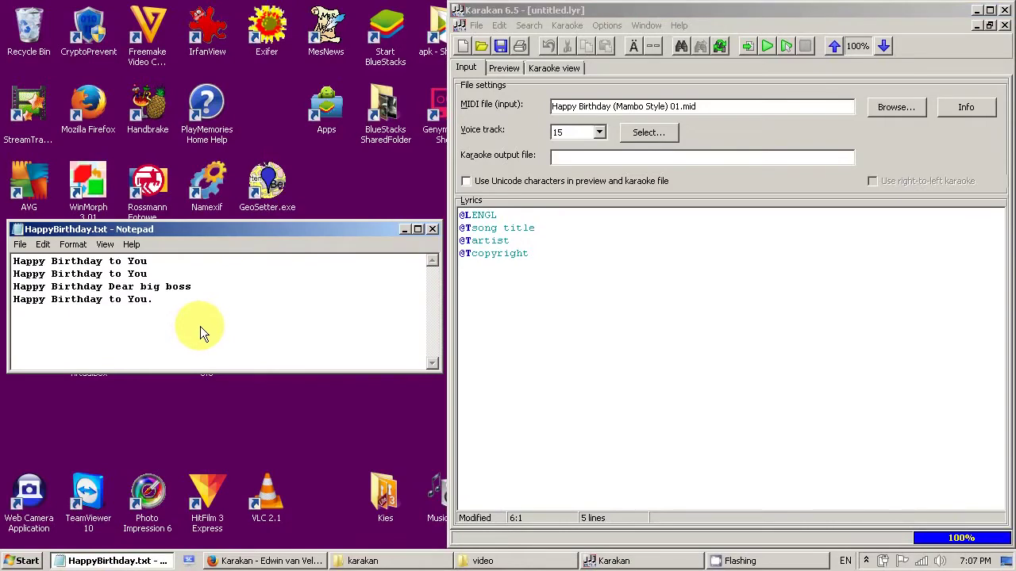
key(ctrl+a)
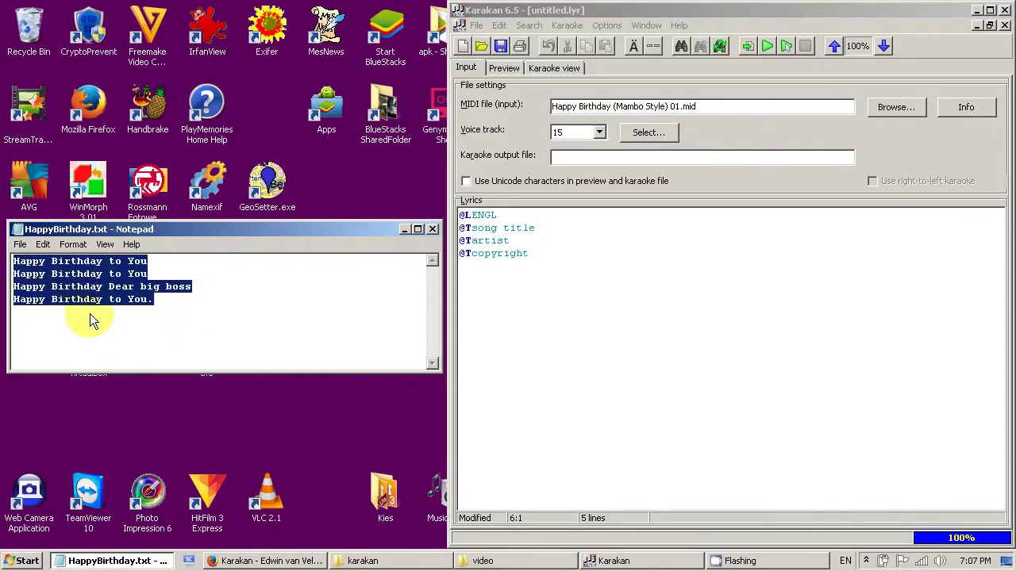
click(525, 303)
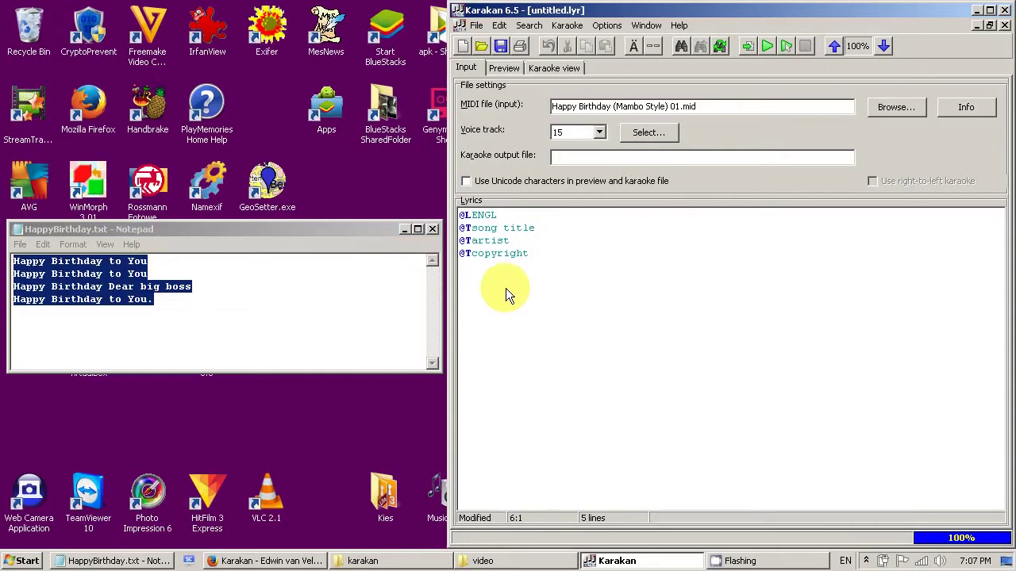
right_click(505, 288)
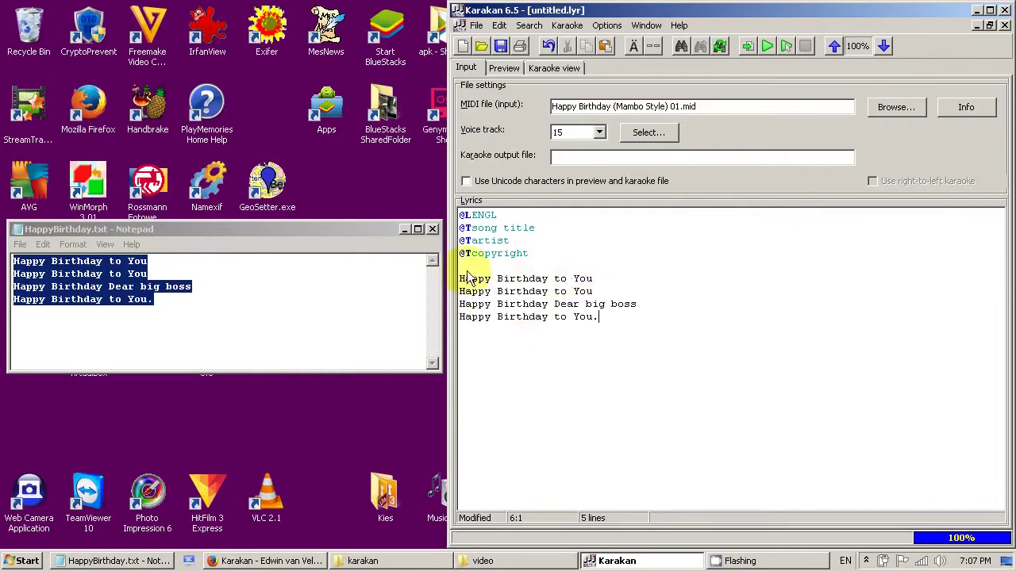
Play the Happy Birthday karaoke despite the missing-lyrics warning, then stop playback
click(405, 229)
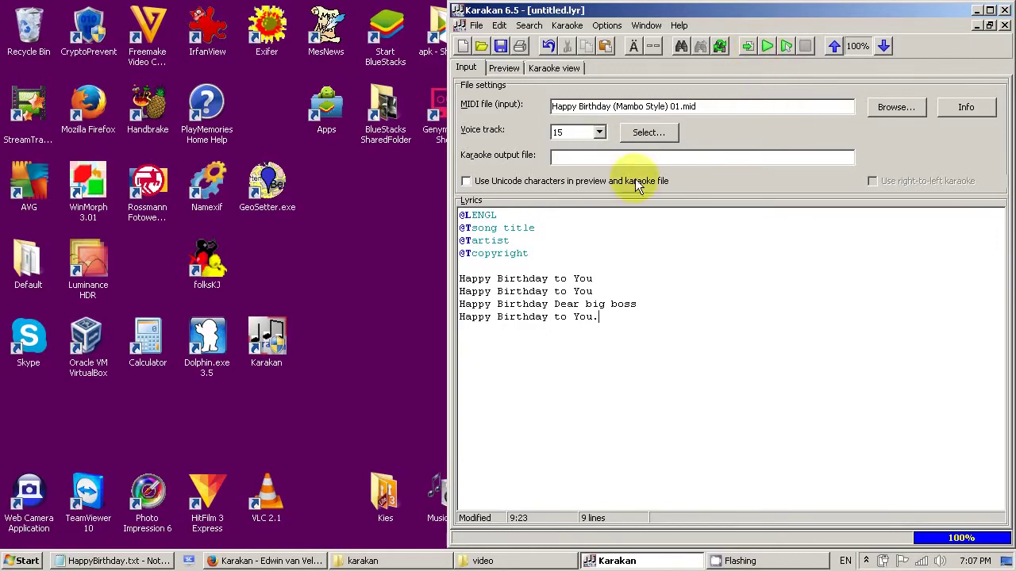
click(505, 265)
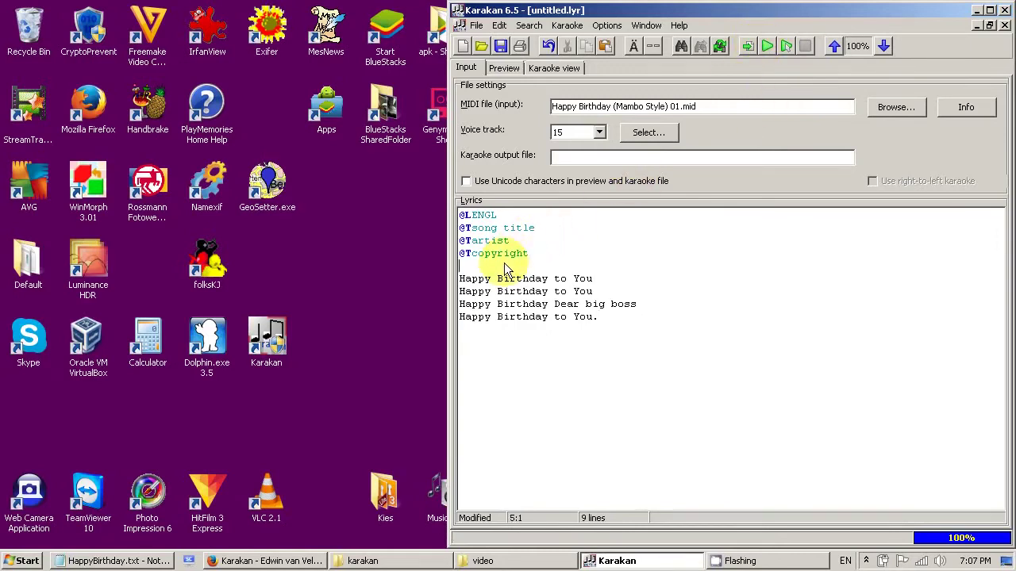
click(767, 46)
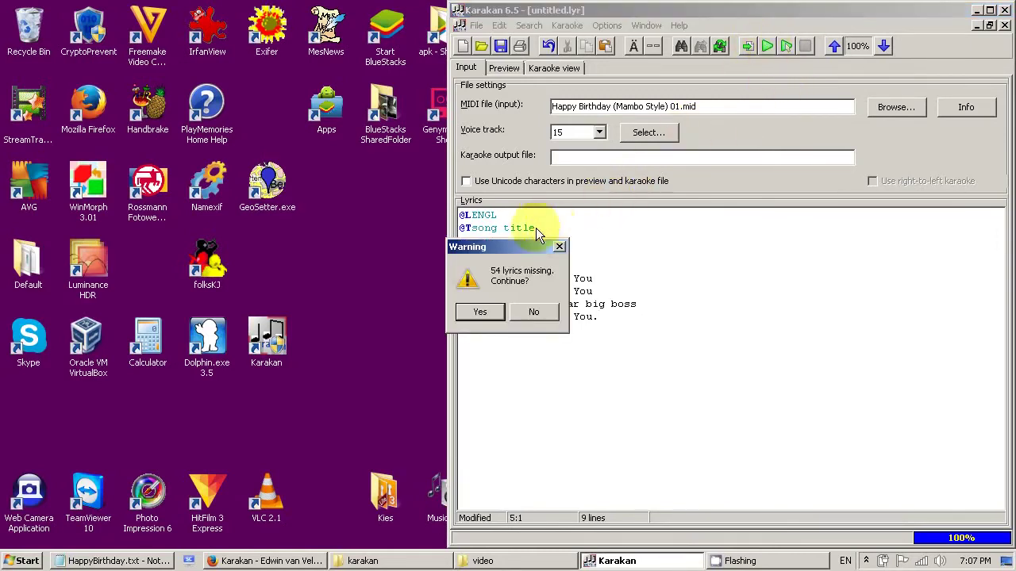
drag(497, 252, 561, 275)
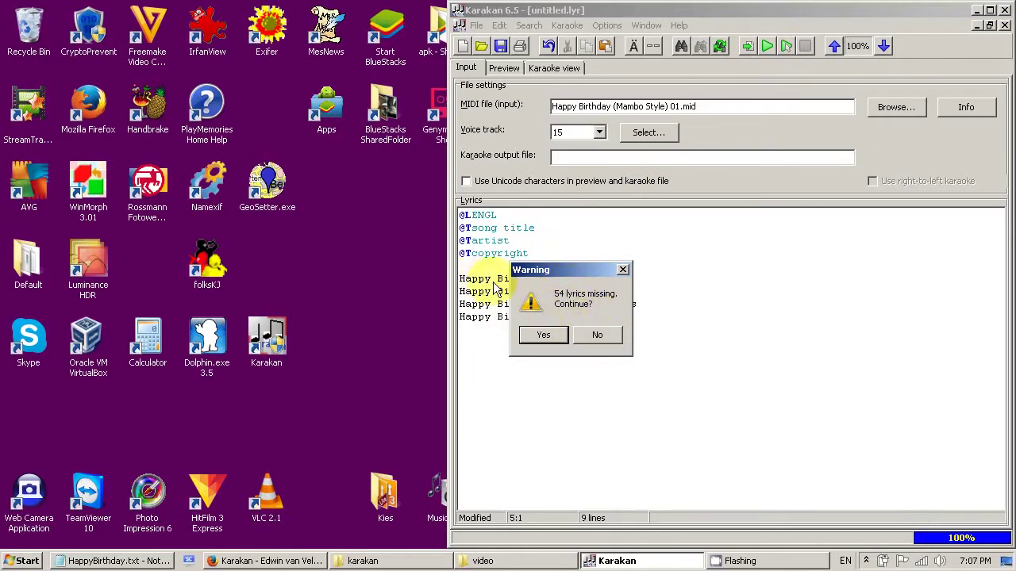
click(561, 334)
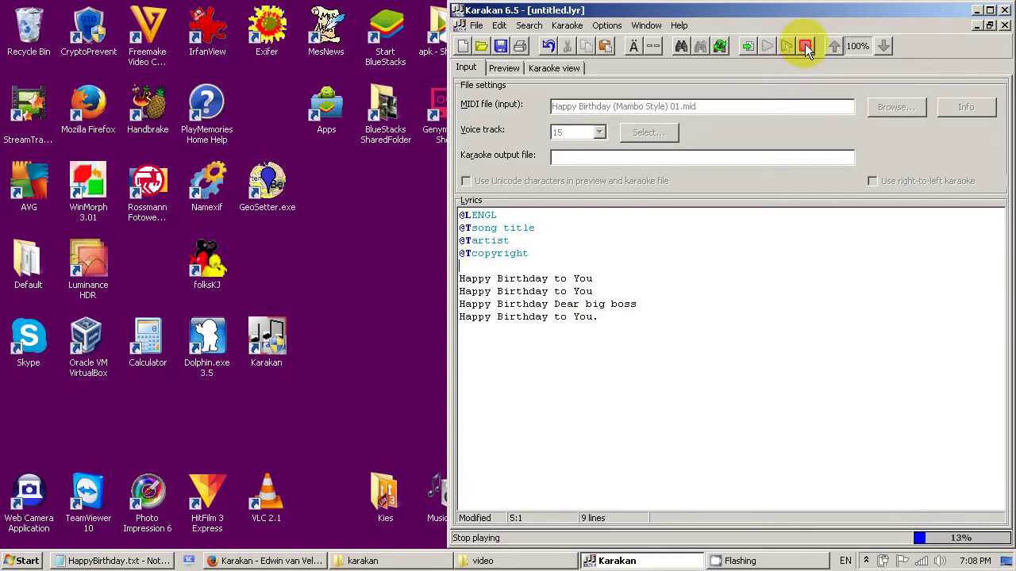
key(space)
key(space)
key(space)
key(space)
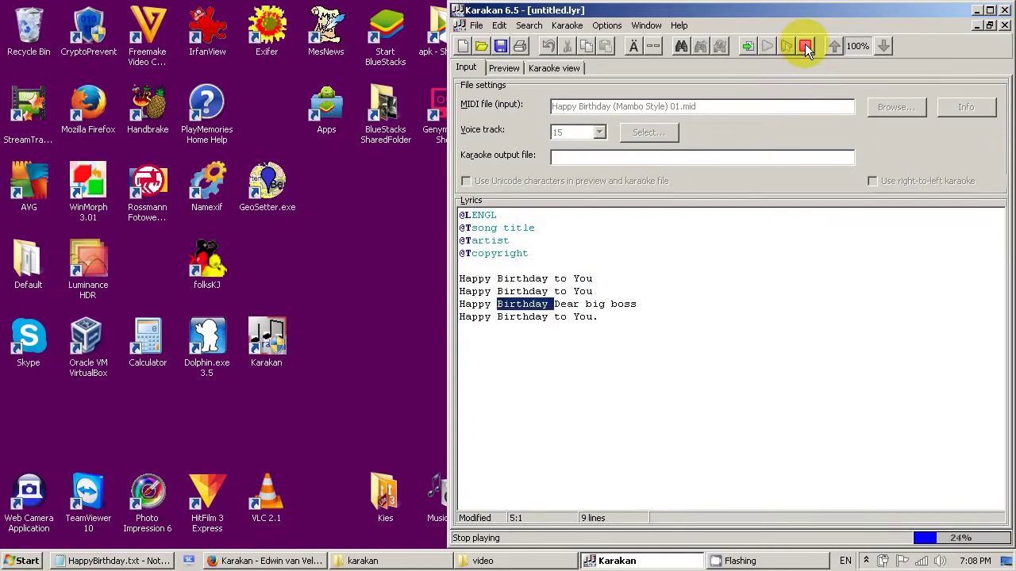
click(804, 46)
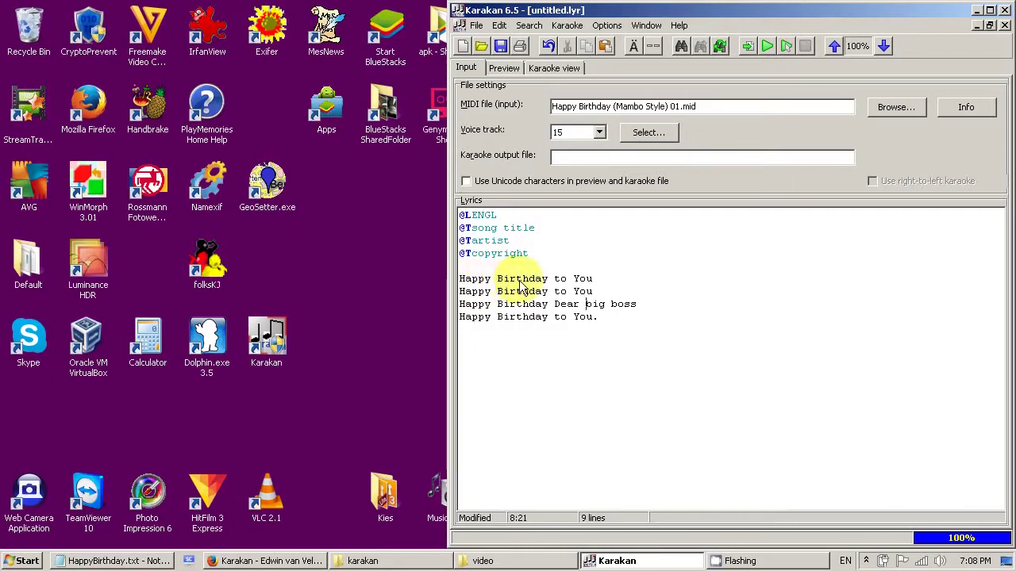
Run Automatic Hyphenation on the Happy Birthday lyrics with English as the language
click(478, 280)
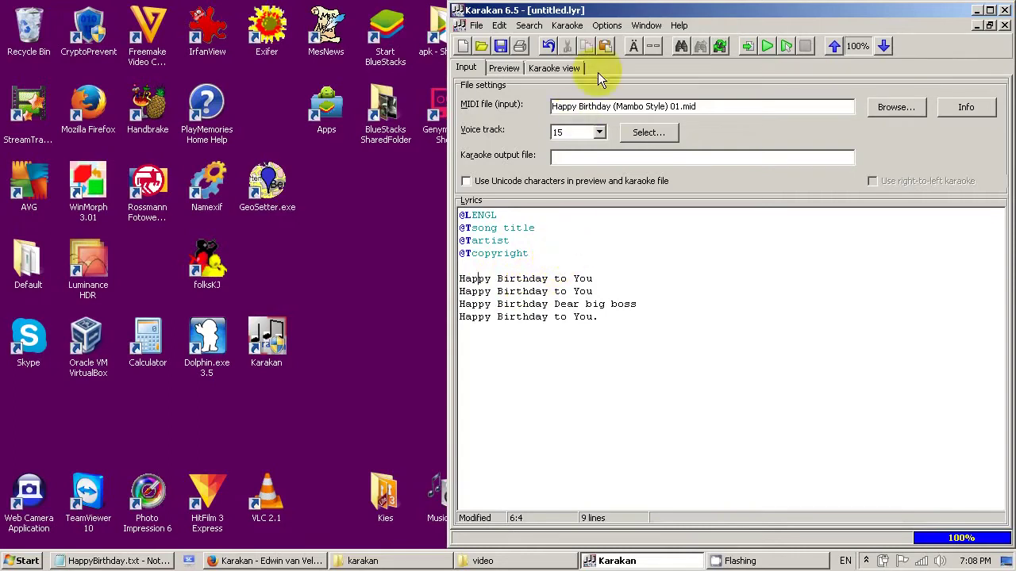
click(657, 50)
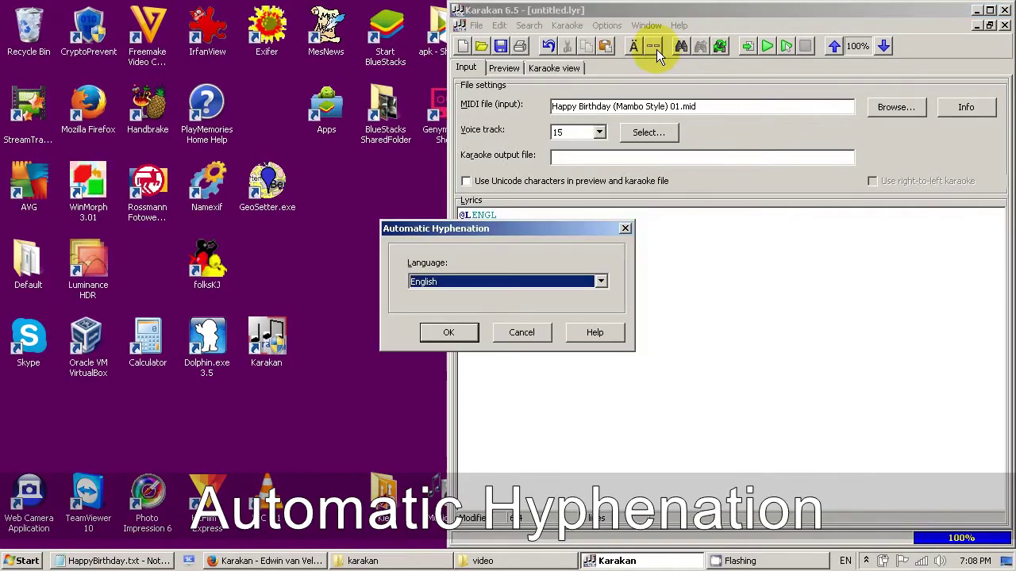
click(602, 283)
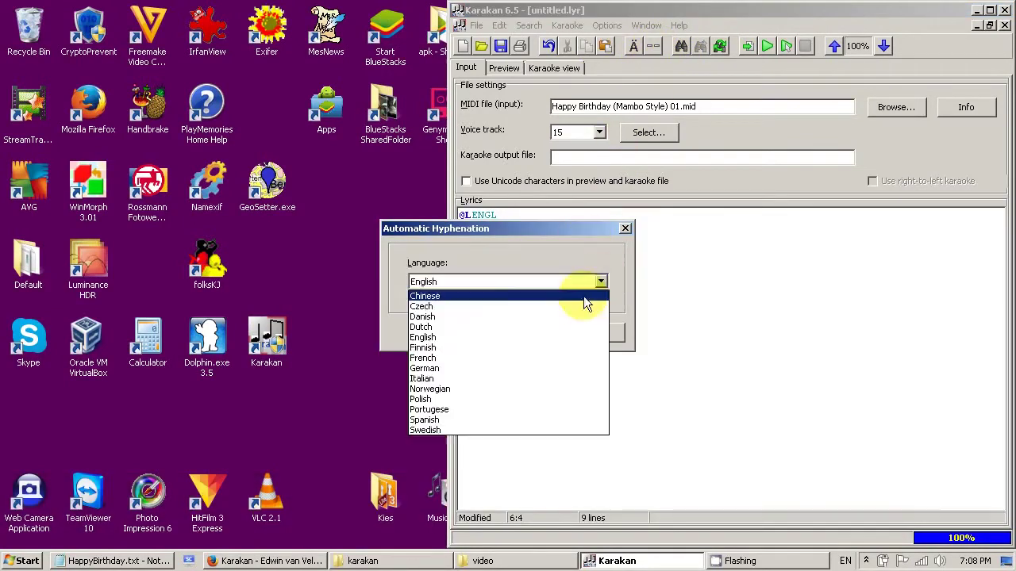
click(562, 337)
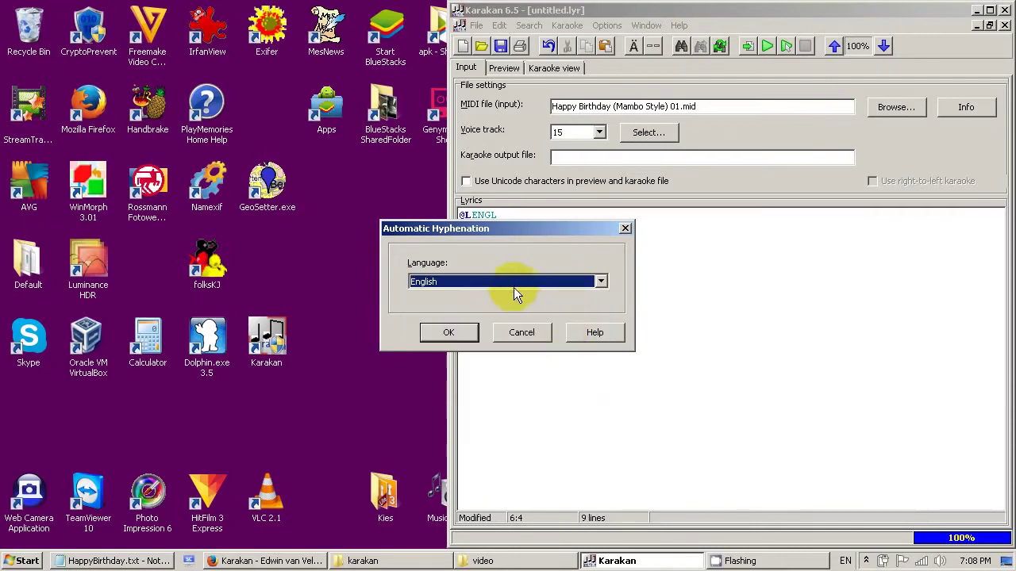
click(451, 327)
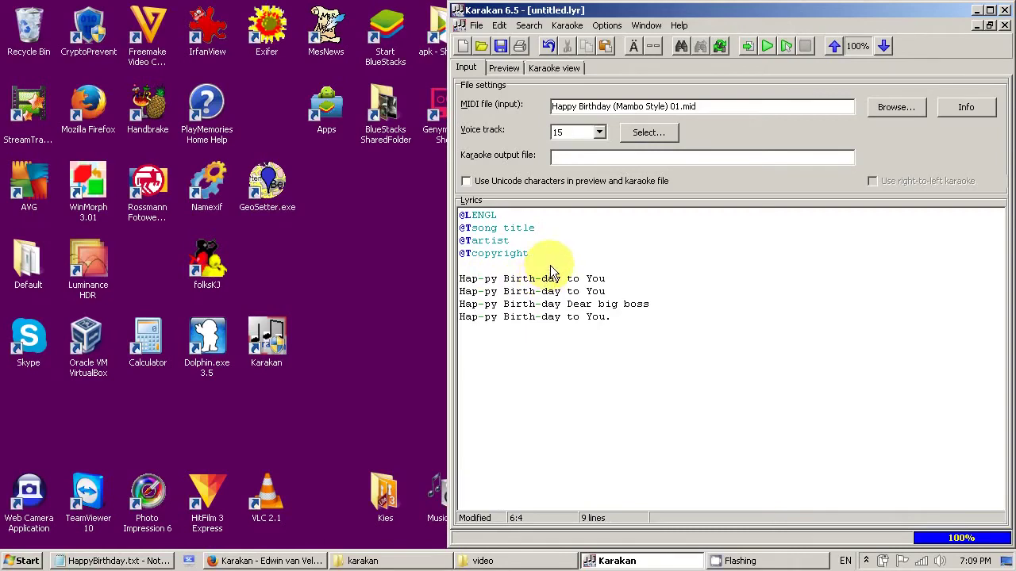
click(489, 268)
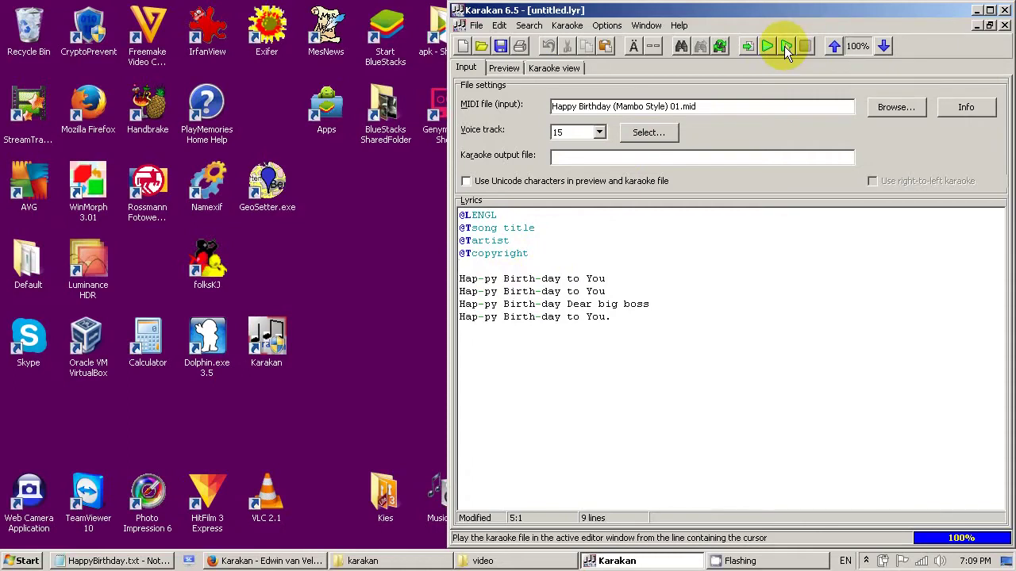
click(784, 46)
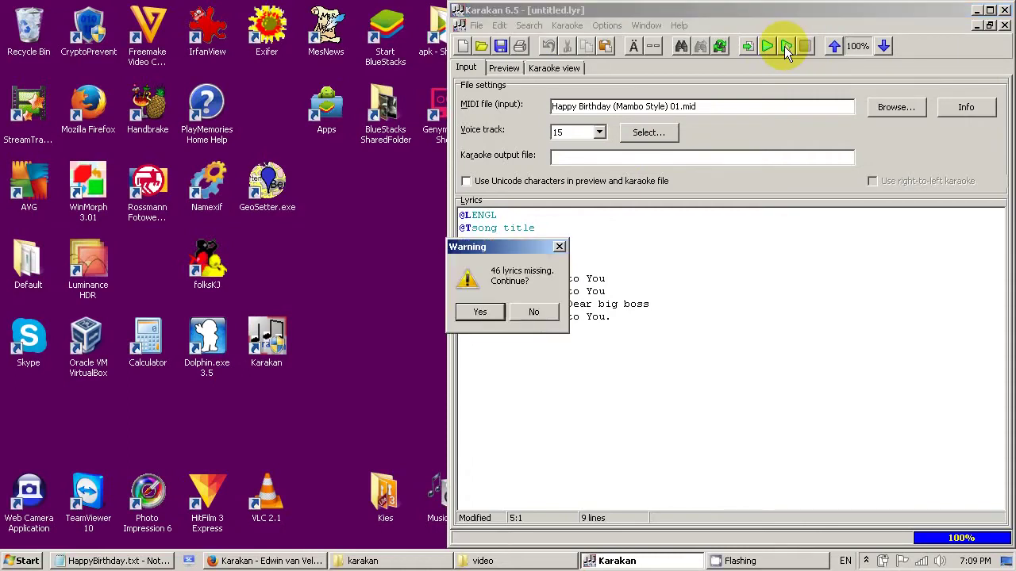
click(464, 311)
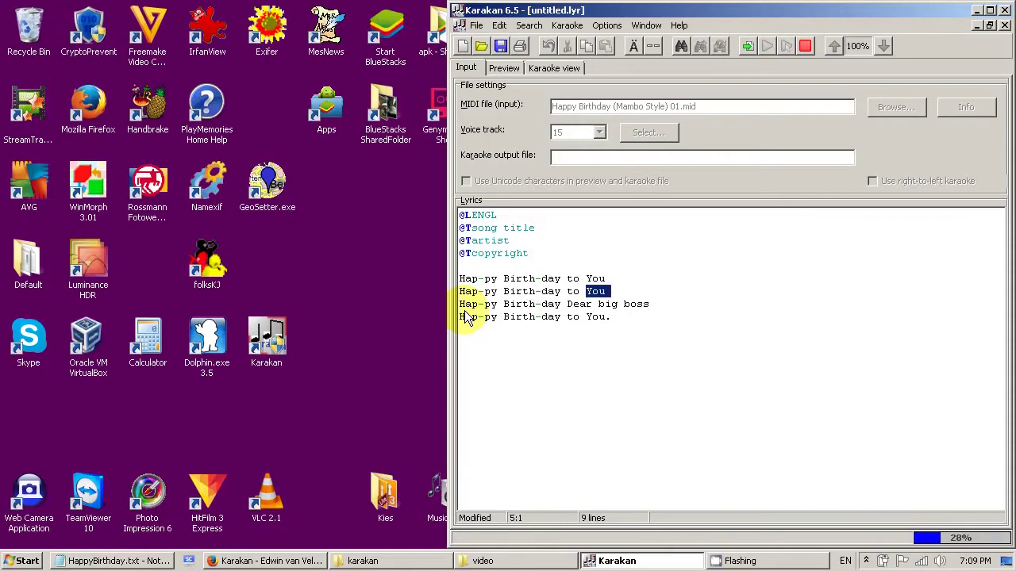
click(805, 48)
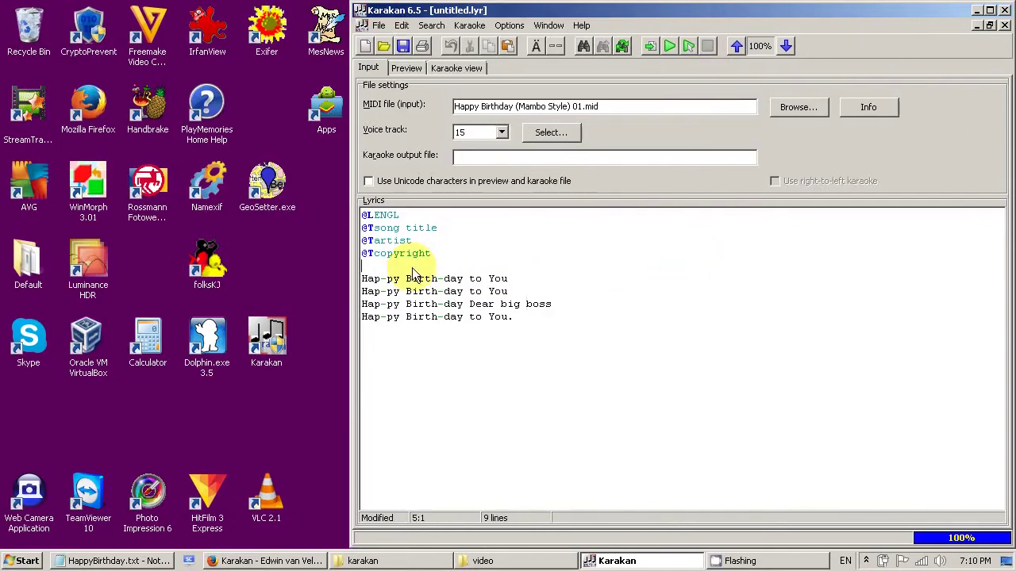
Glance at Karakan Help contents, then insert a second blank line above the lyrics
click(412, 270)
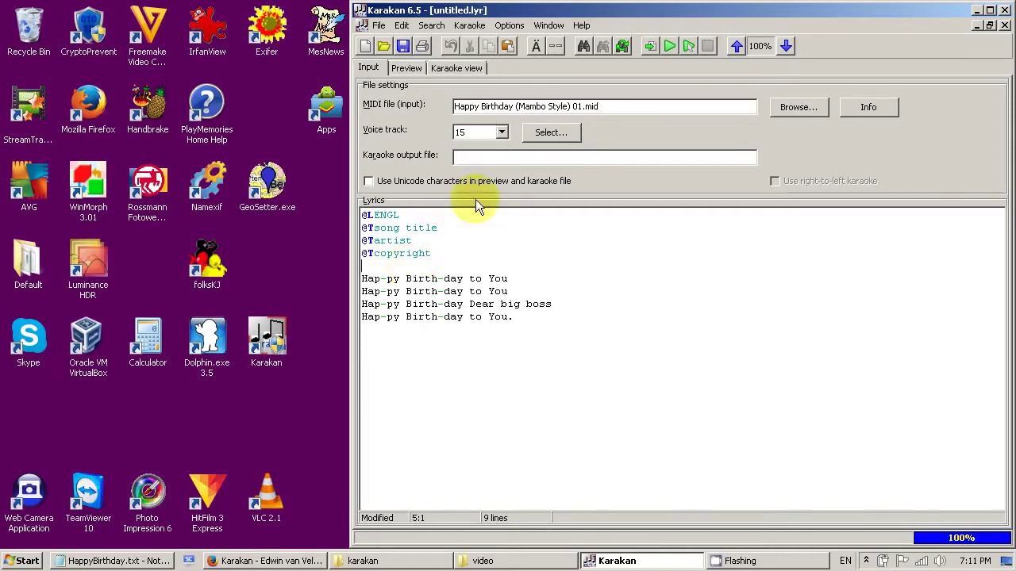
click(584, 25)
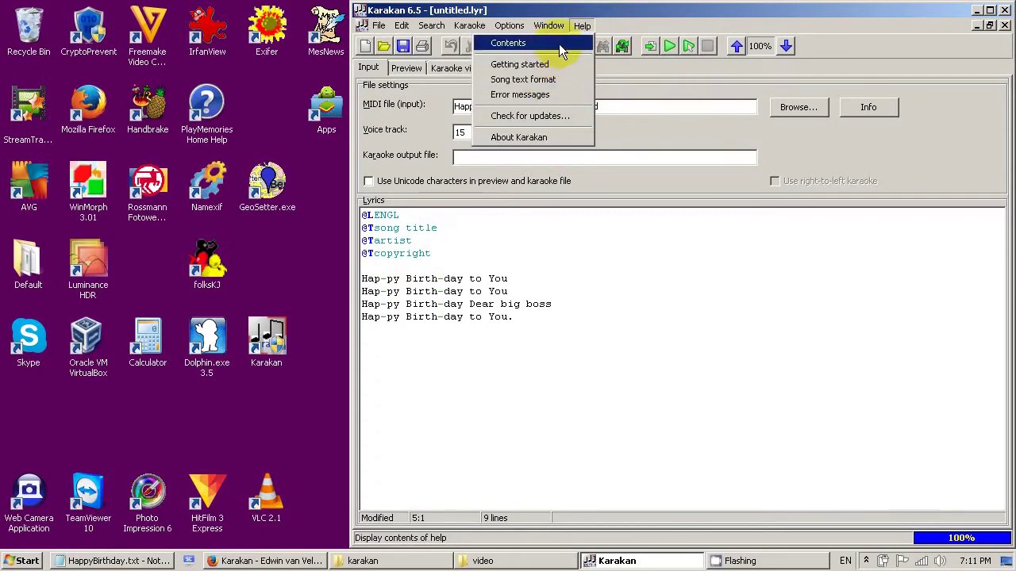
click(559, 44)
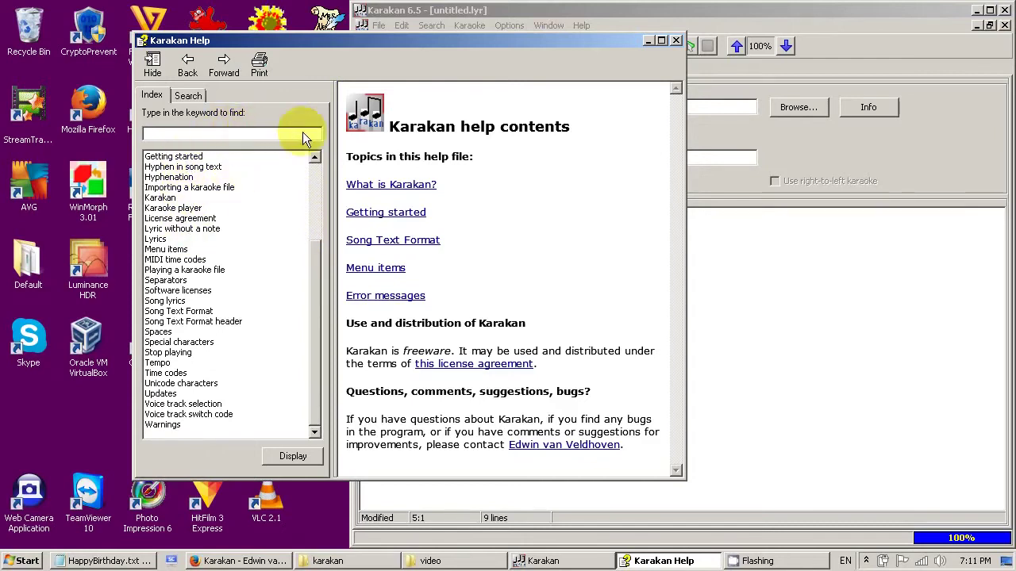
click(675, 42)
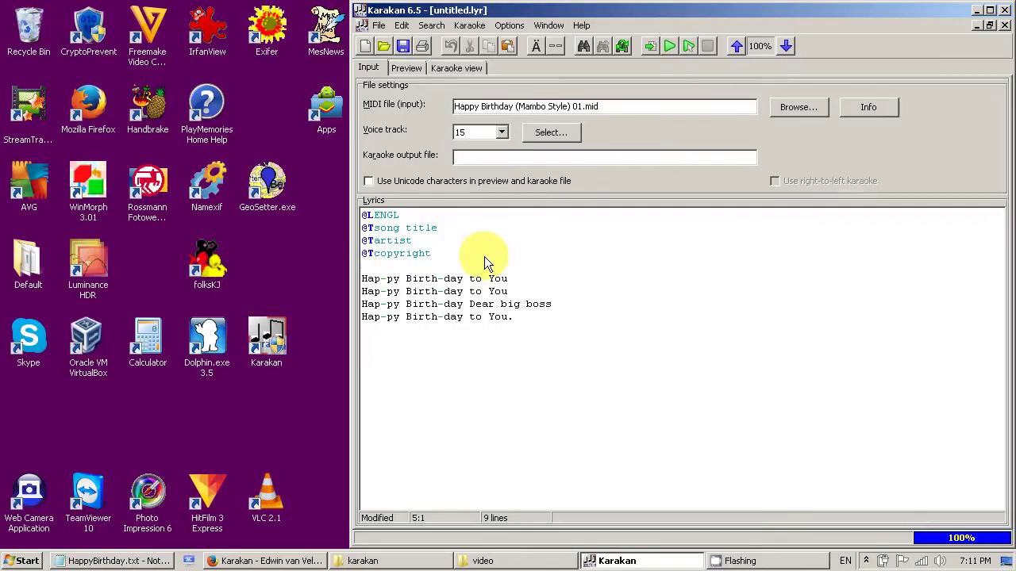
key(Return)
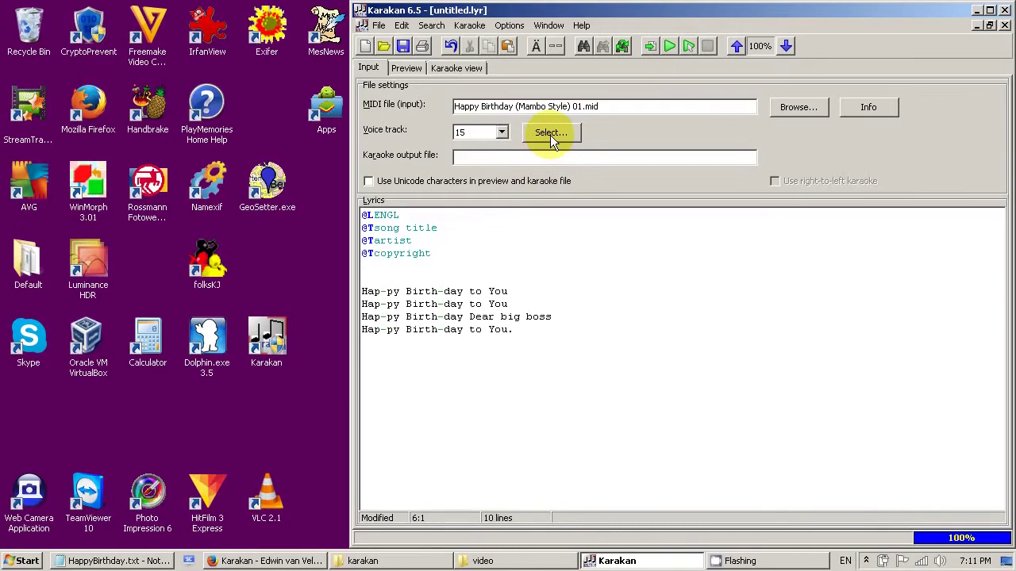
Audition drum tracks 4 Clave and 5 Congas, then close the list keeping voice track 15
click(551, 136)
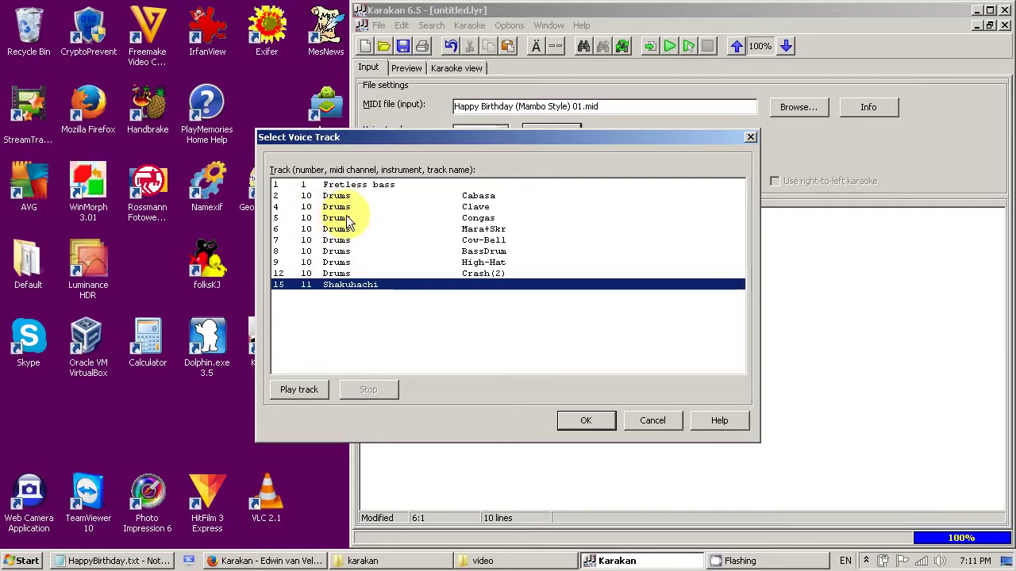
click(337, 206)
click(296, 389)
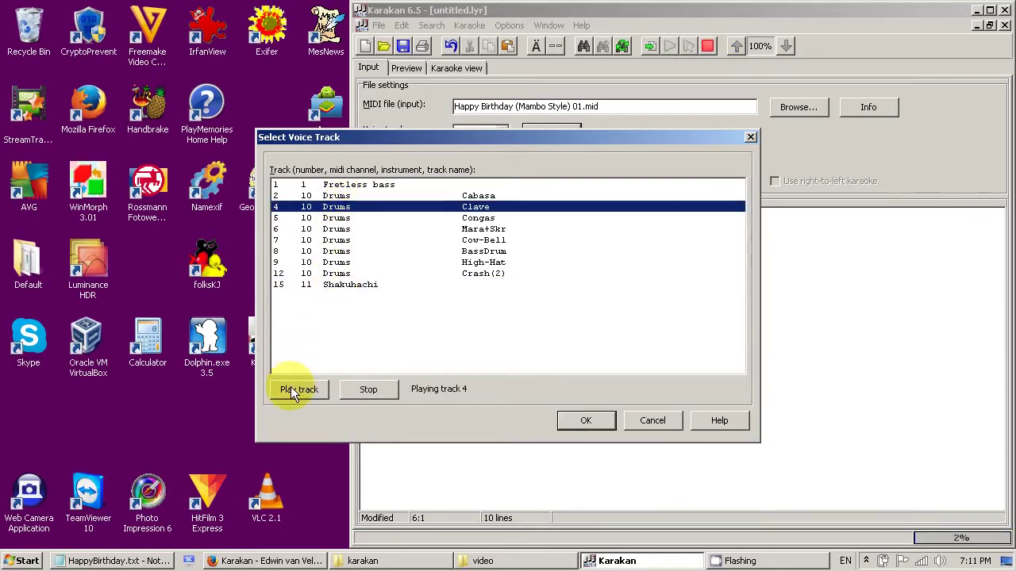
click(358, 390)
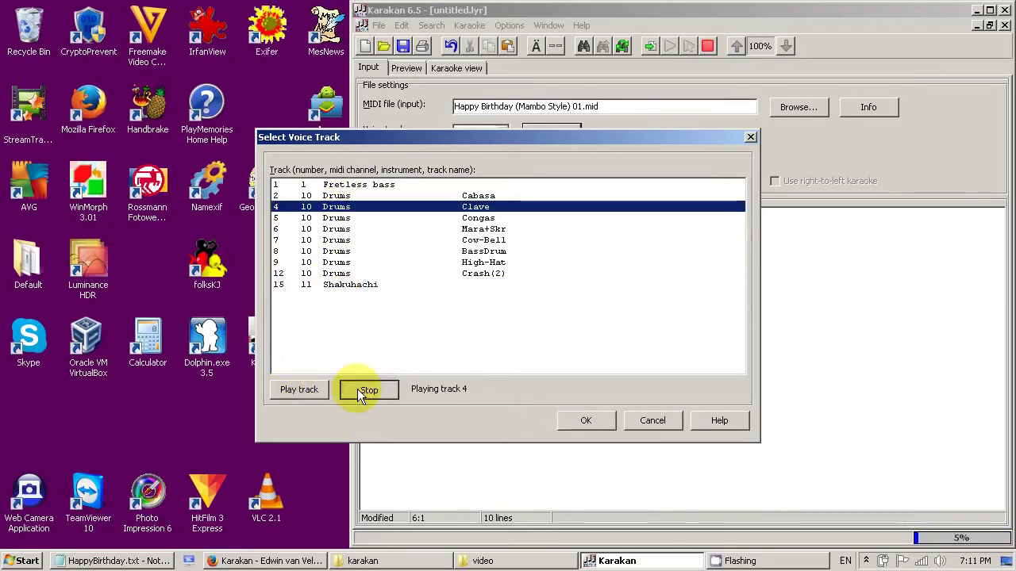
click(337, 229)
click(292, 389)
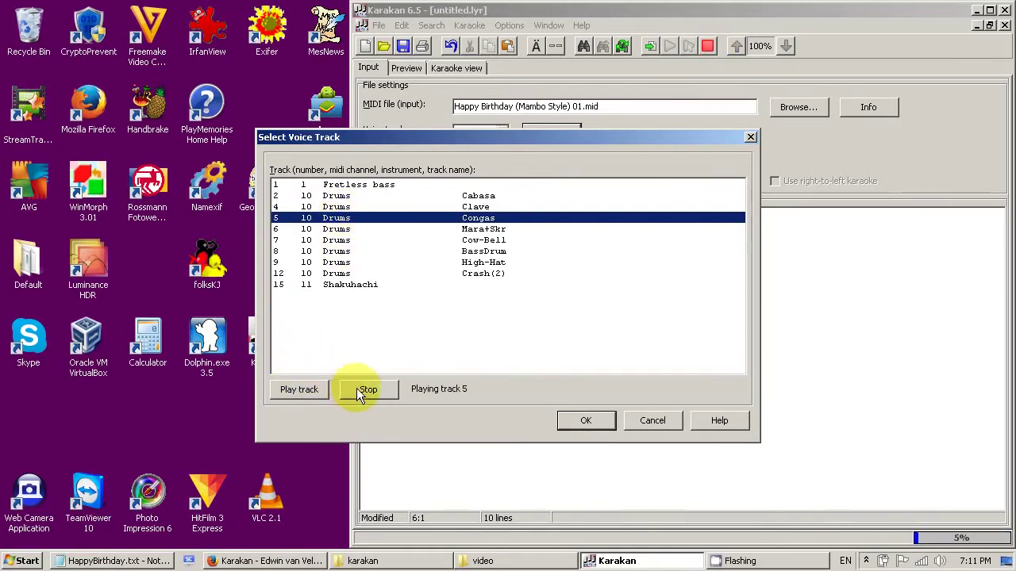
click(364, 390)
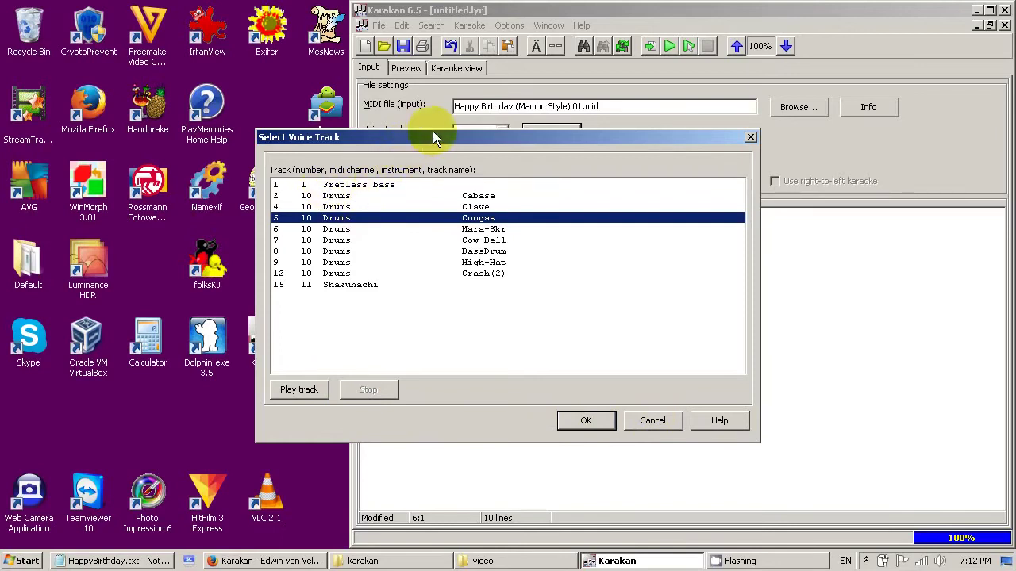
drag(433, 135, 543, 170)
click(763, 457)
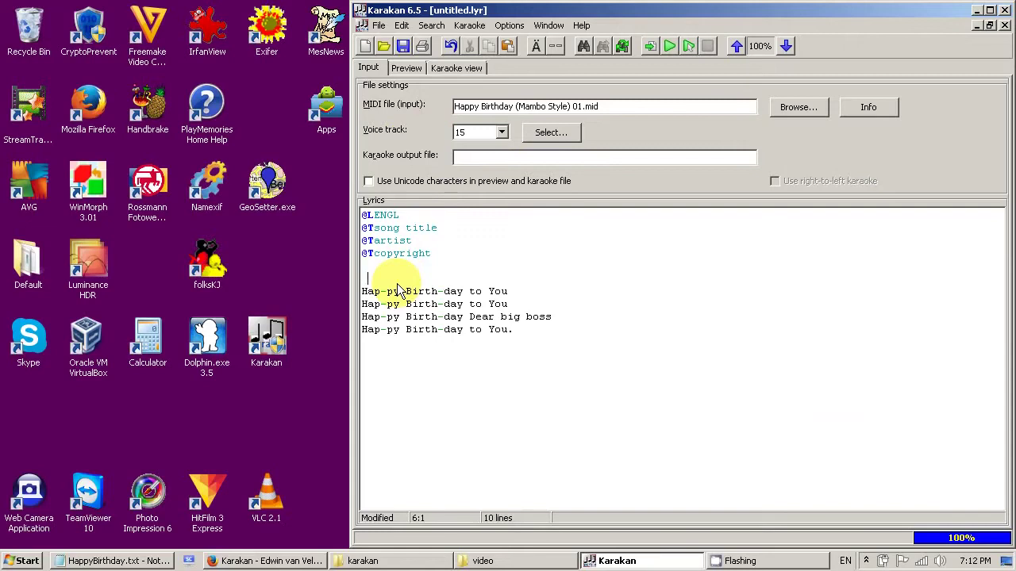
Write a track-5 intro line spelling b-i-g-B-O-S-S-9-7, with a blank line below it
text($	)
text( 5$)
text(-----)
text(b-i-g-B-O-S-S-\9-\)
text(7)
text(\9-)
text(\)
key(End)
key(Return)
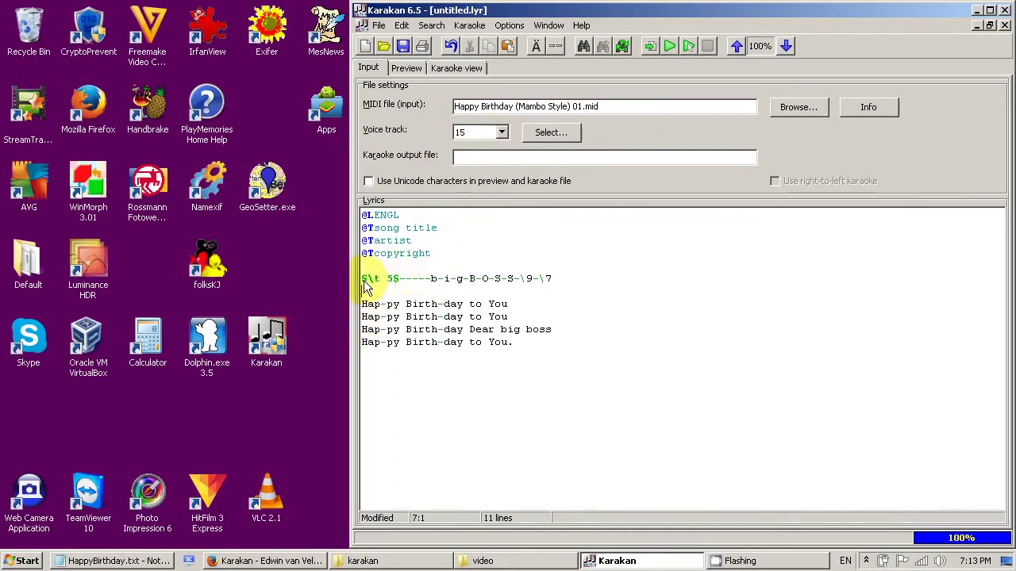
Add a $\t 15$ line switching back to track 15, then select and deselect the lyric lines
drag(363, 279, 402, 280)
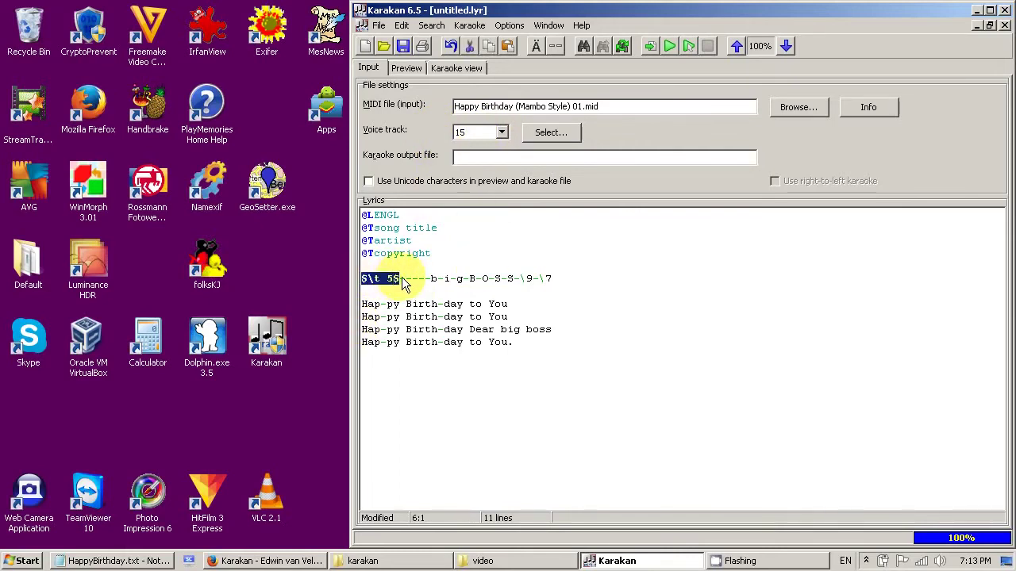
click(387, 293)
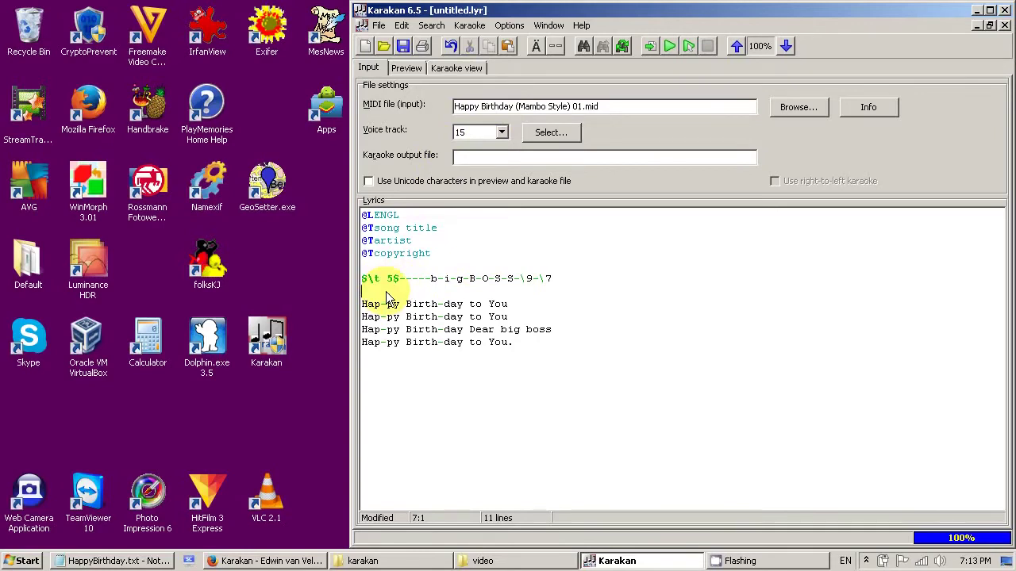
text($\)
text(t 15)
text($)
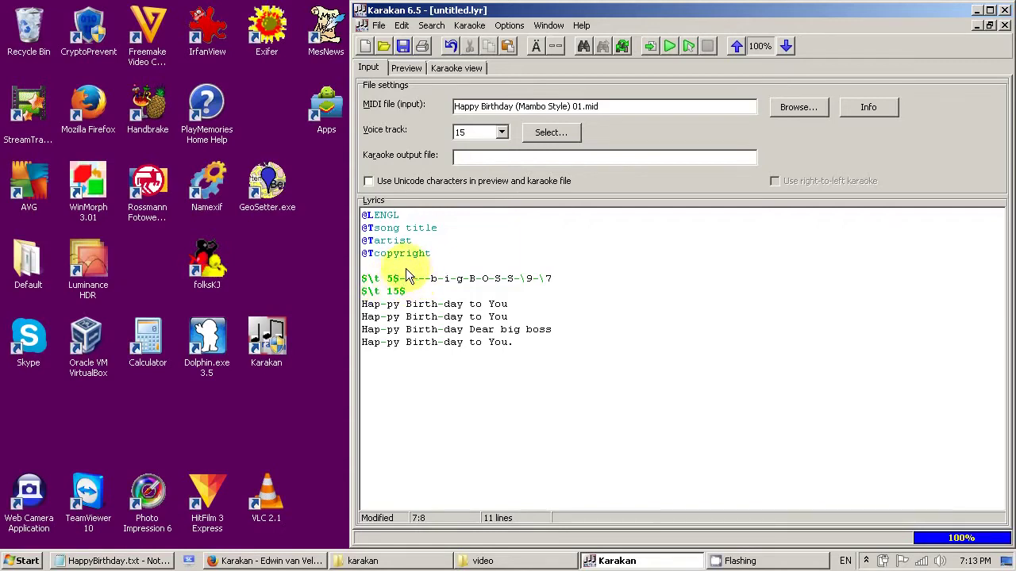
drag(431, 282, 464, 282)
shift+click(556, 277)
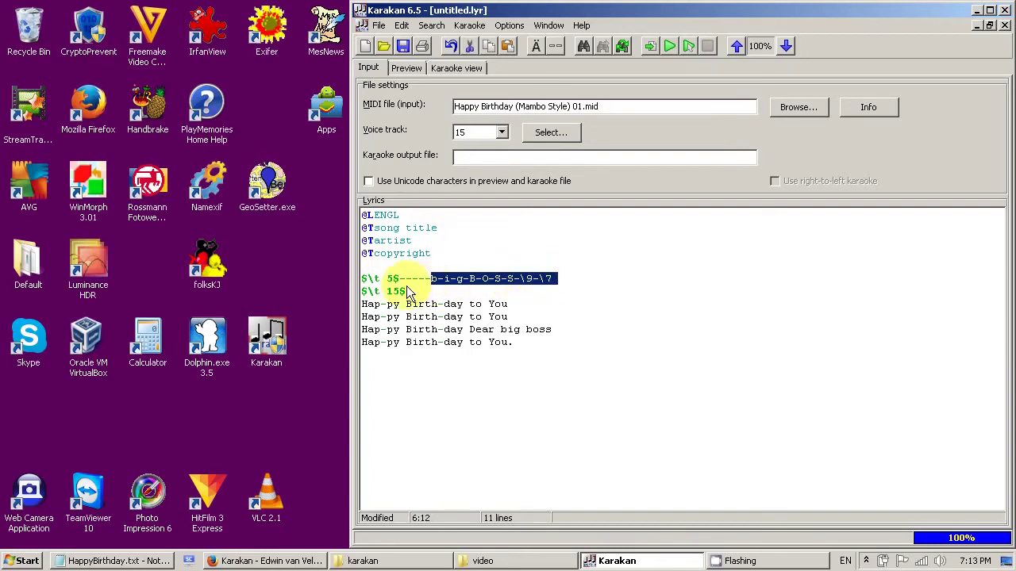
drag(362, 304, 516, 347)
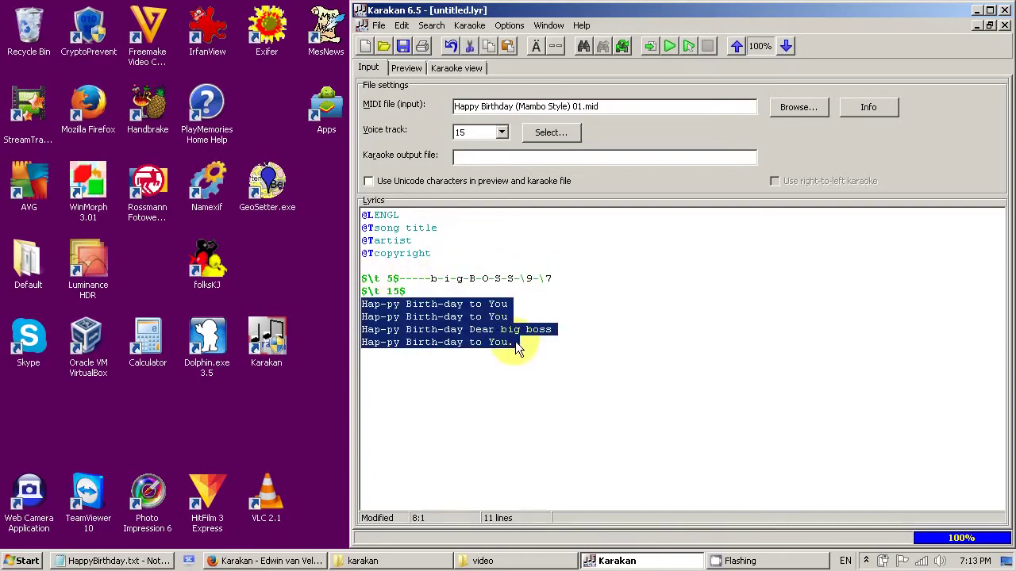
click(436, 304)
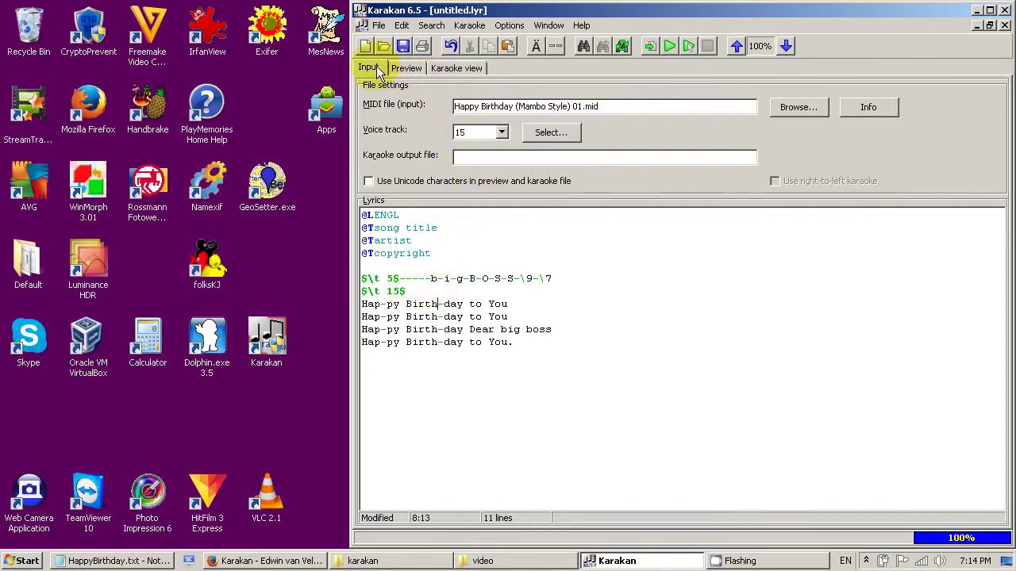
Switch to the lyrics preview and inspect the bigBOSS97 intro text
key(ctrl+shift+Left)
click(407, 68)
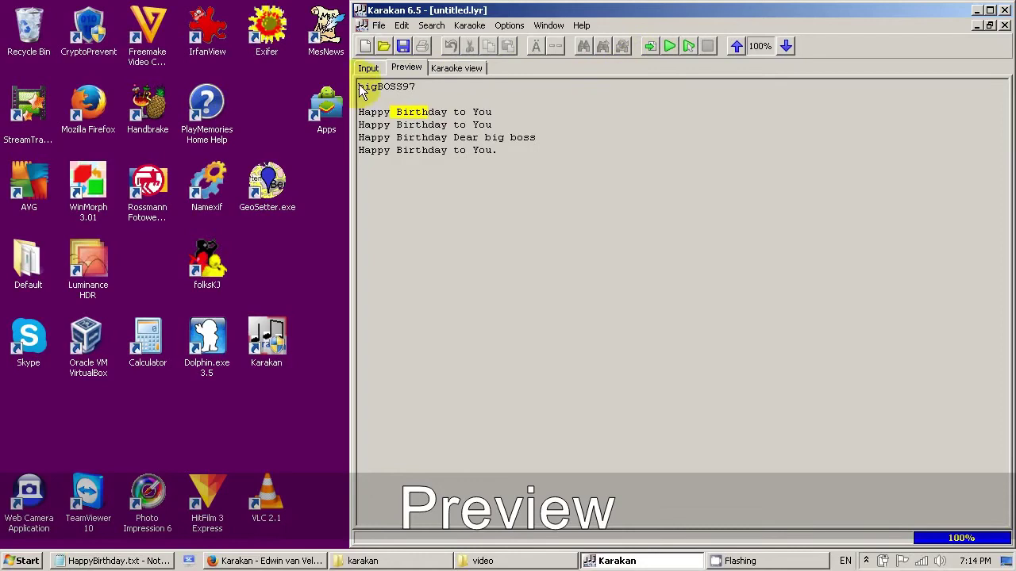
drag(359, 86, 416, 85)
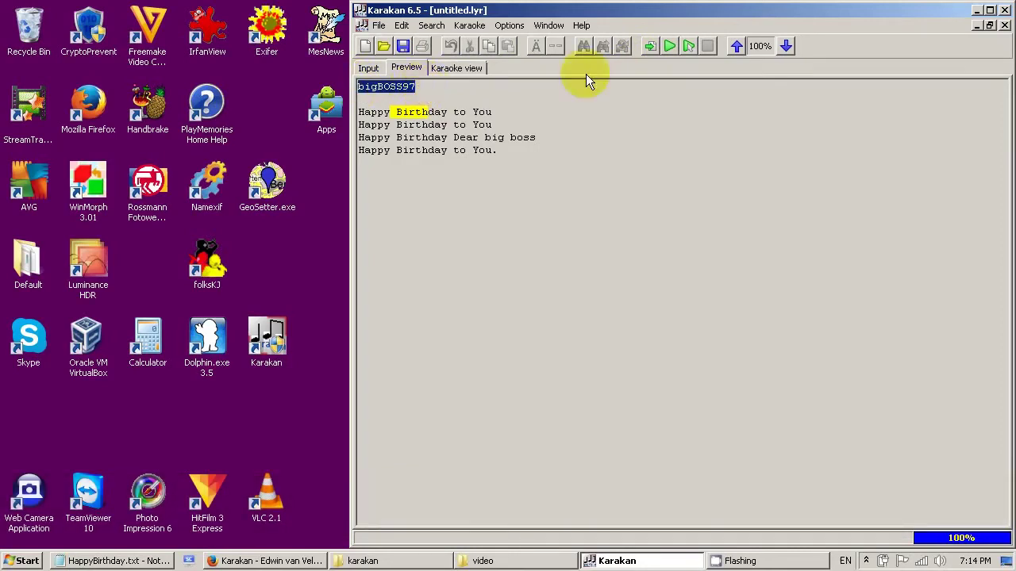
click(461, 84)
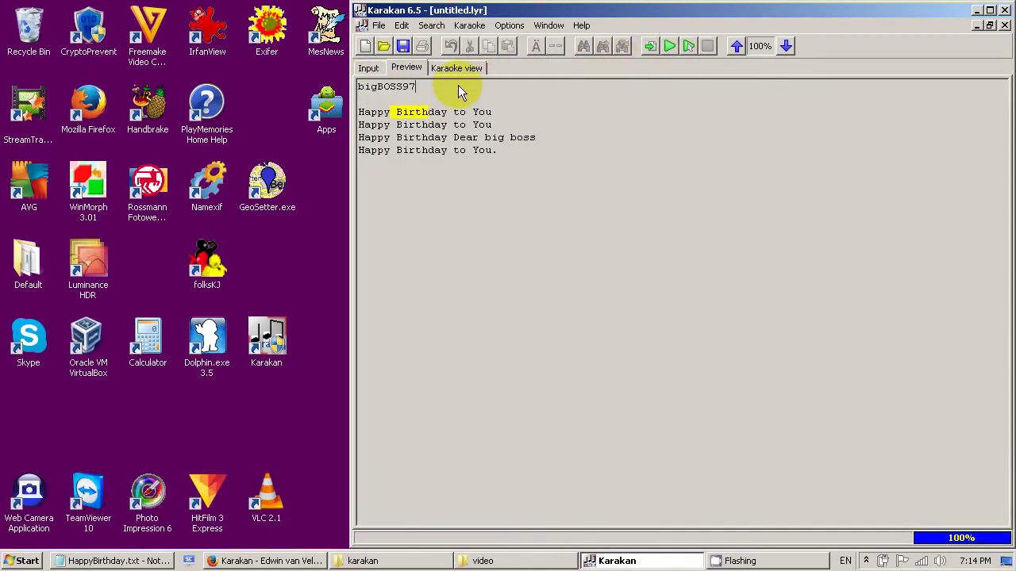
Trial-play from the cursor past the warning, stop it, and show the karaoke view
click(668, 44)
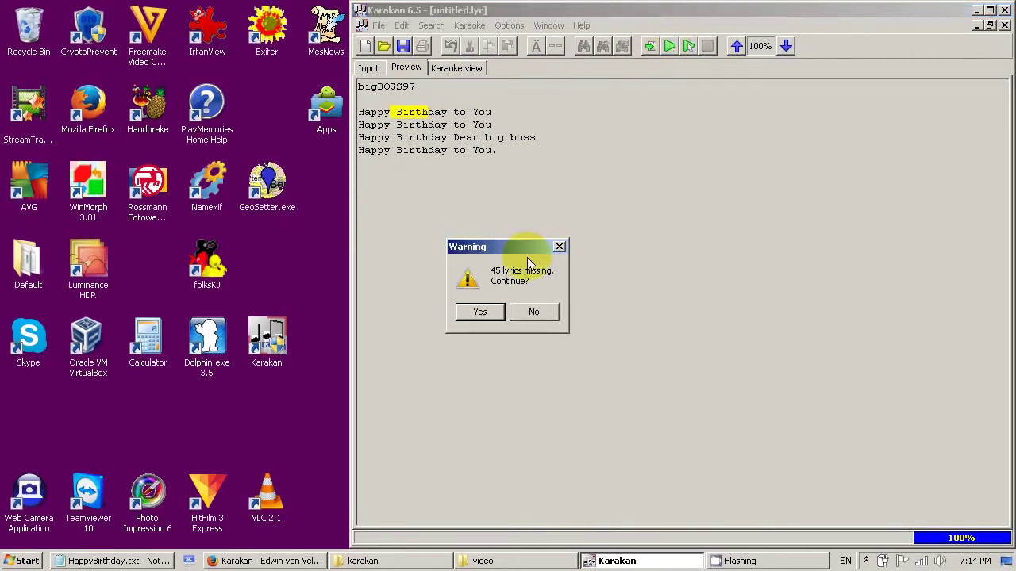
click(478, 312)
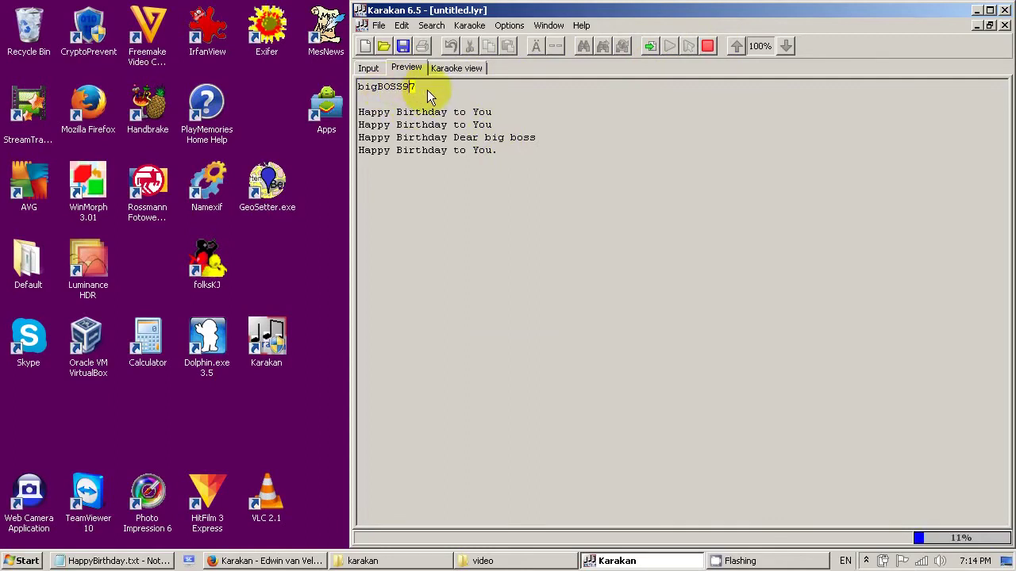
click(707, 46)
click(475, 68)
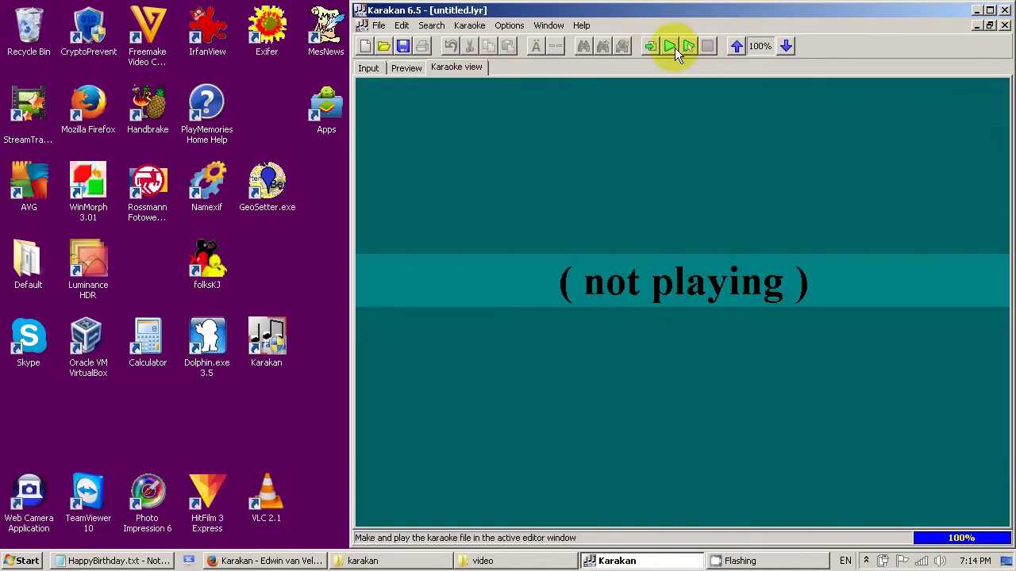
Play the Happy Birthday karaoke despite the missing-lyrics warning, then stop it
click(674, 49)
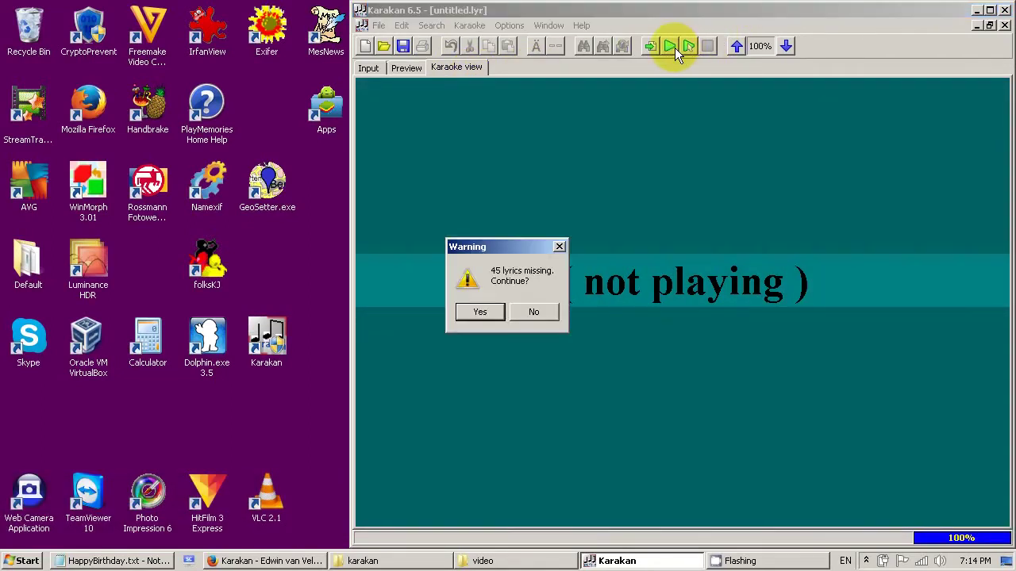
click(501, 313)
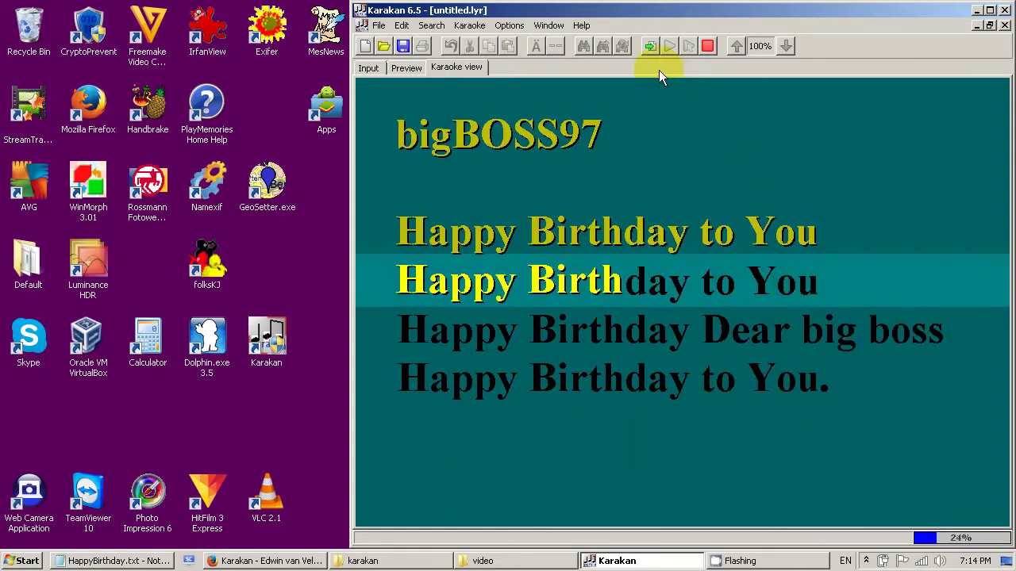
click(705, 46)
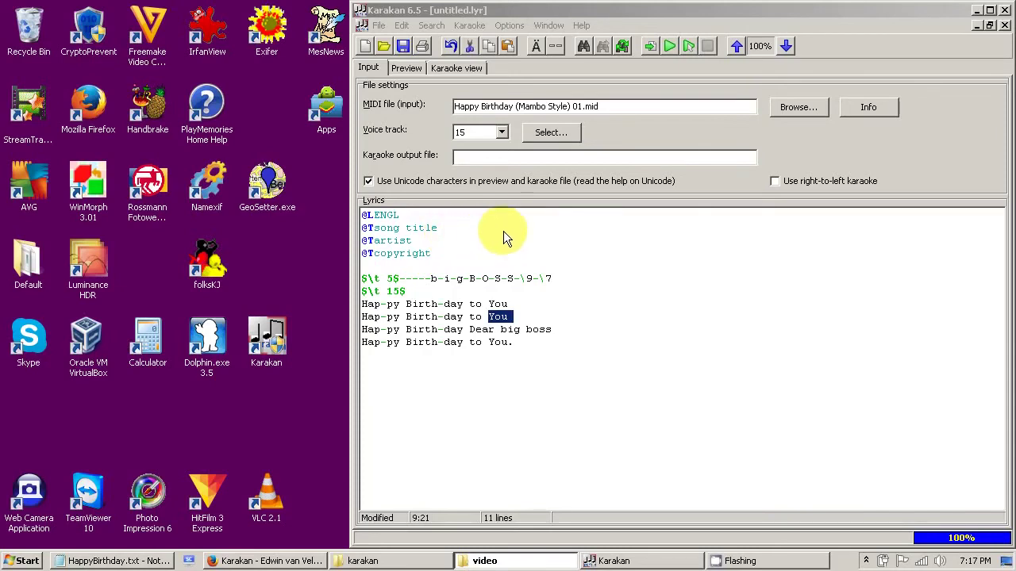
Bring the Karakan lyrics editor window into focus
click(504, 274)
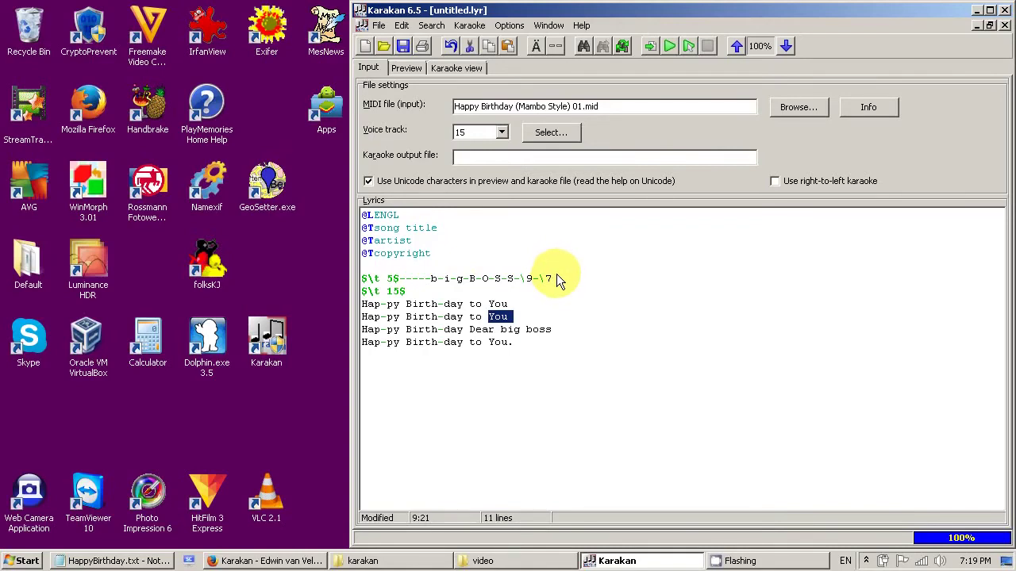
Load 越南情歌 - 費玉清.lyr and scroll through its Chinese and Vietnamese lyric lines
click(384, 46)
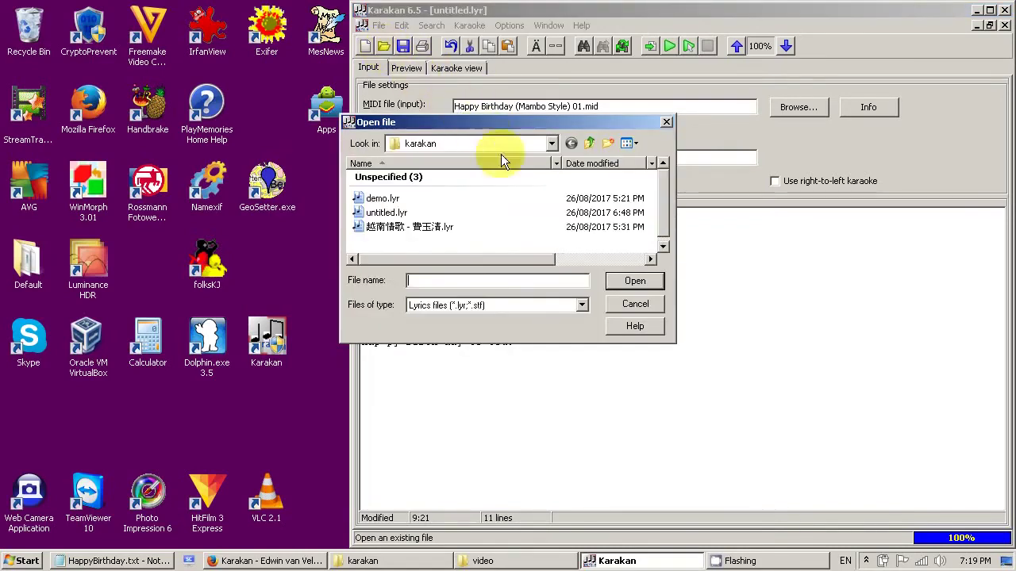
double_click(441, 226)
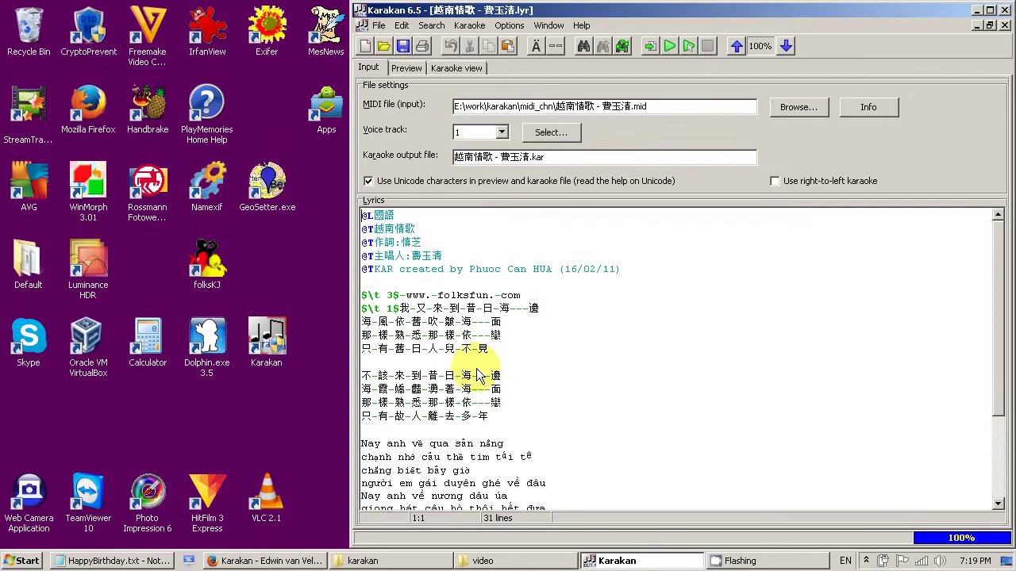
scroll(469, 401, down, 1)
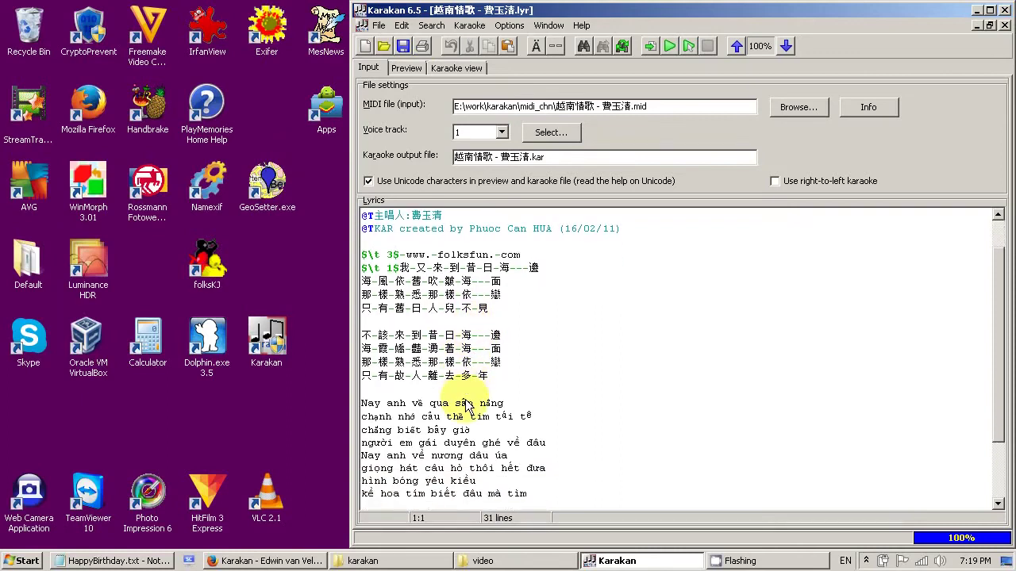
scroll(475, 377, down, 2)
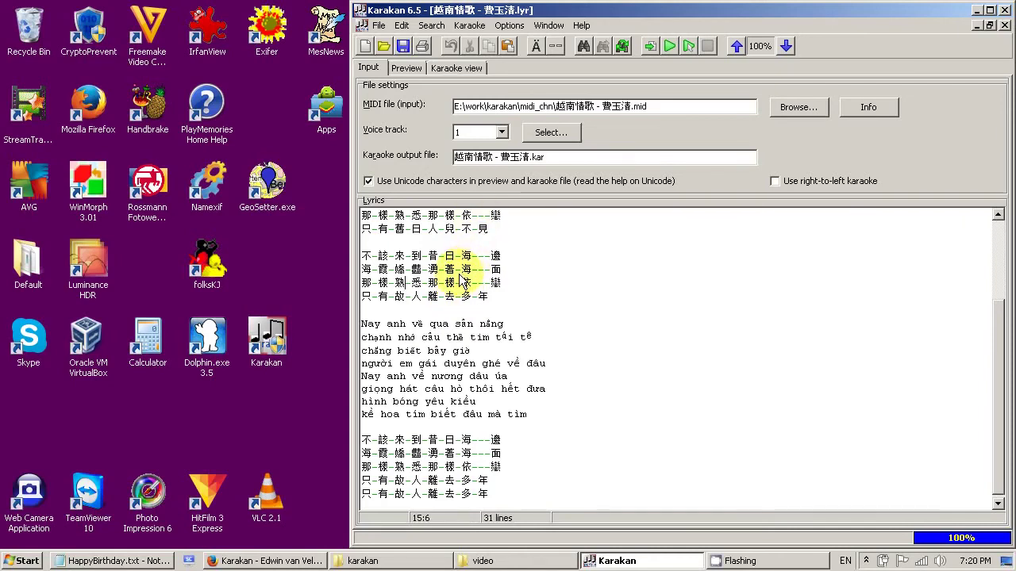
click(460, 284)
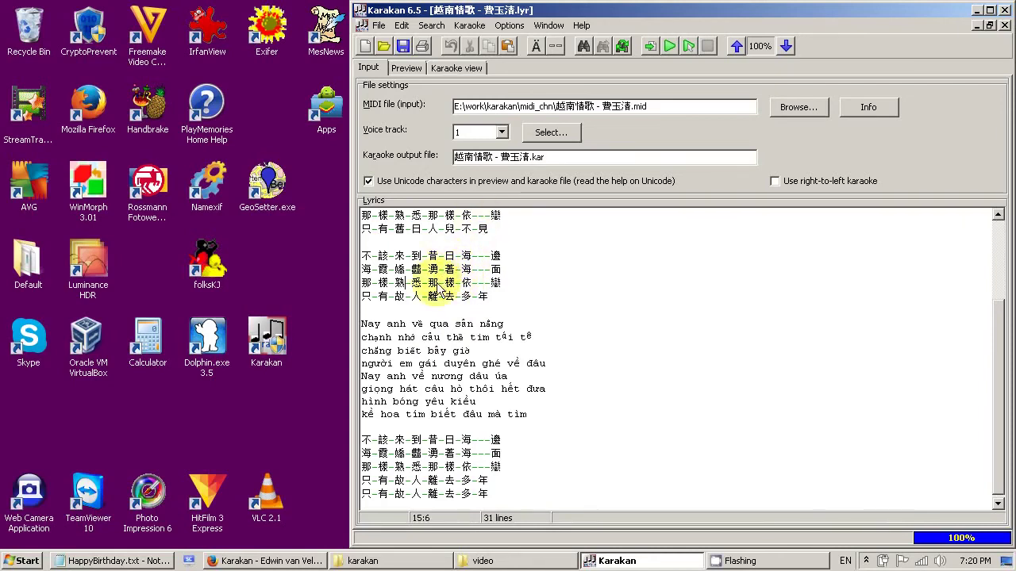
Play the 越南情歌 song in the karaoke view, stop it, and return to the lyrics editor
click(463, 70)
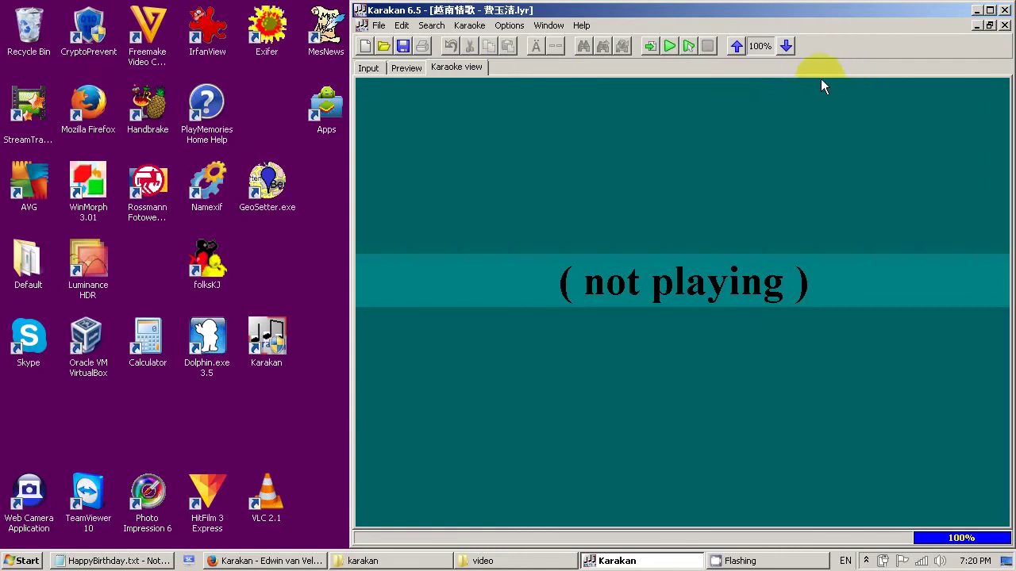
click(688, 46)
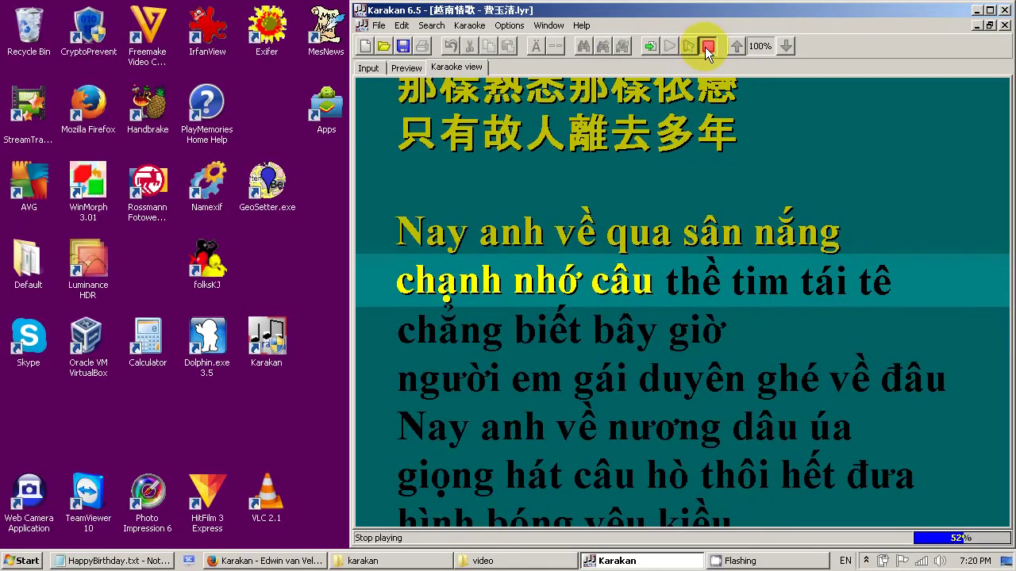
click(707, 46)
click(368, 68)
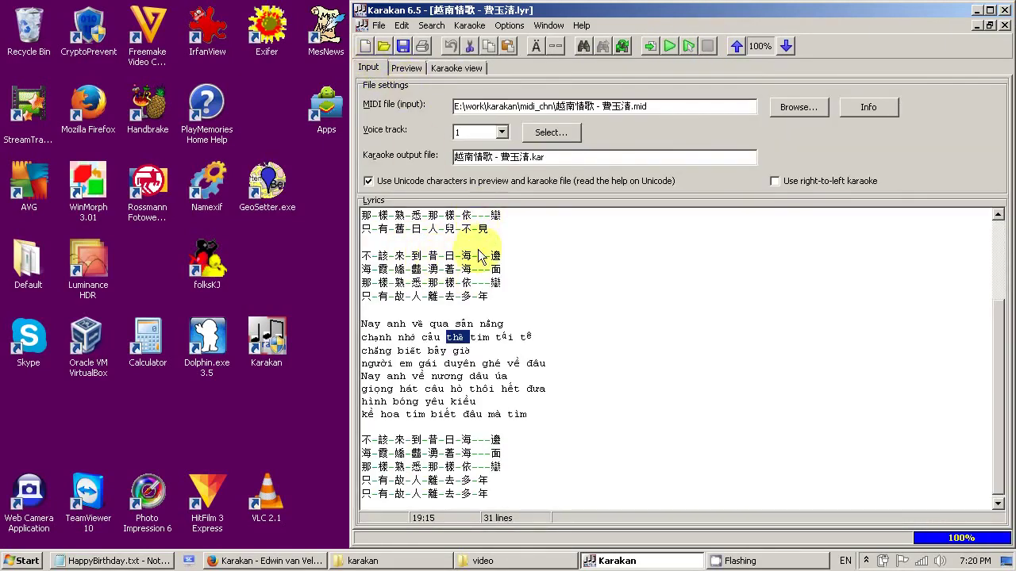
Create the karaoke file 越南情歌 - 費玉清.kar and acknowledge the success message
click(469, 27)
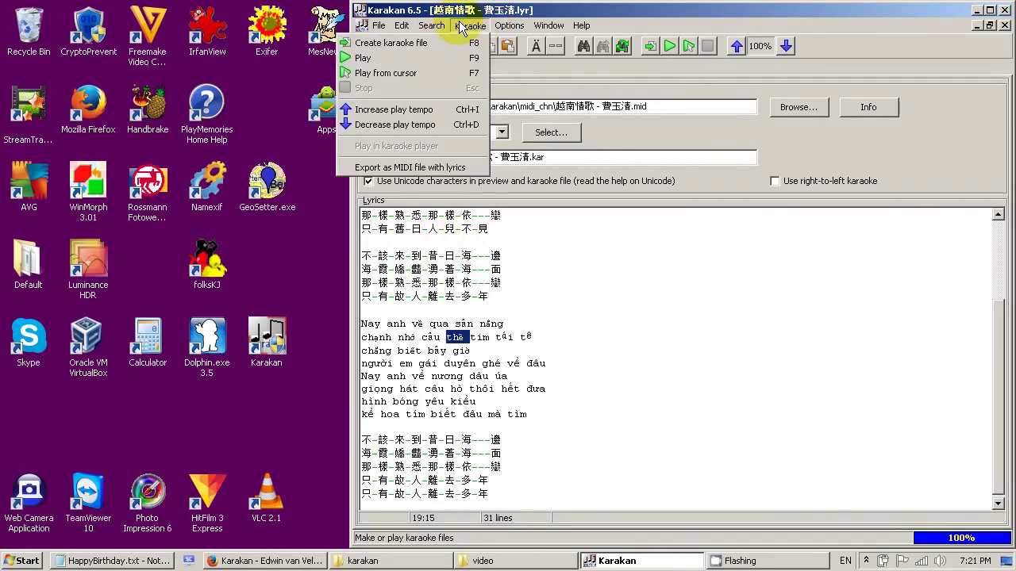
click(405, 45)
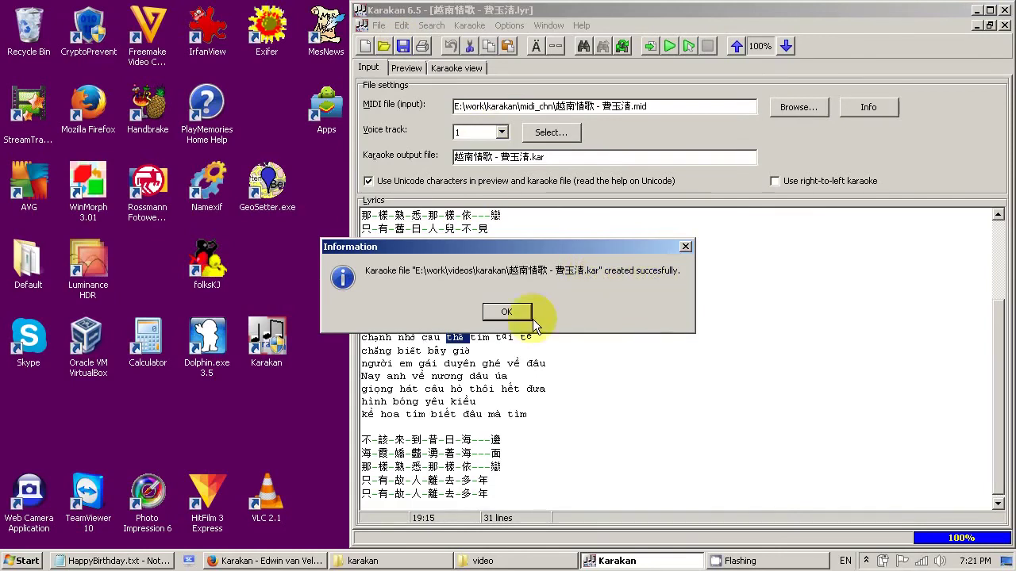
click(506, 312)
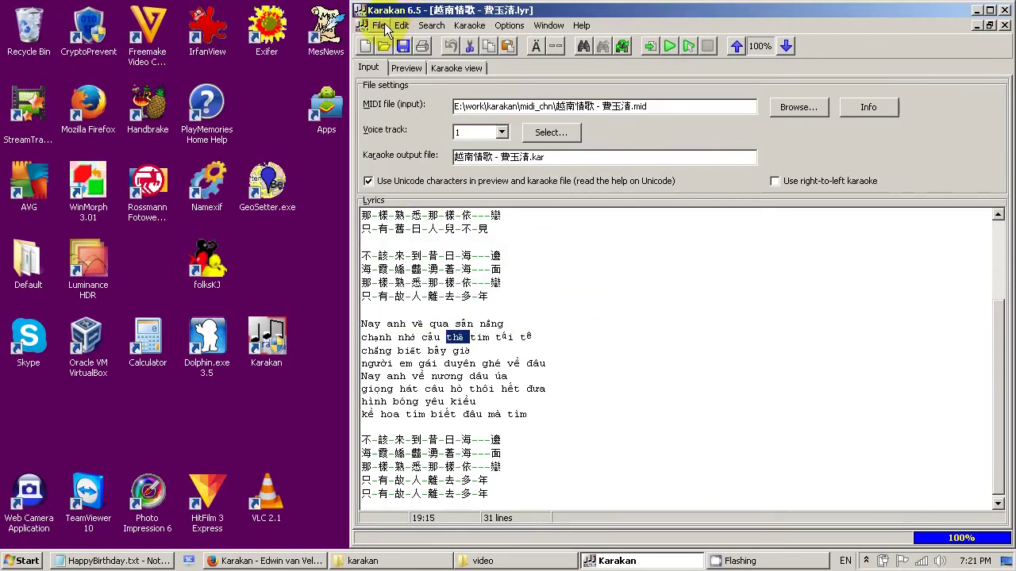
Check the Save As name 越南情歌 - 費玉清.lyr in the karakan folder, then close the dialog
click(380, 25)
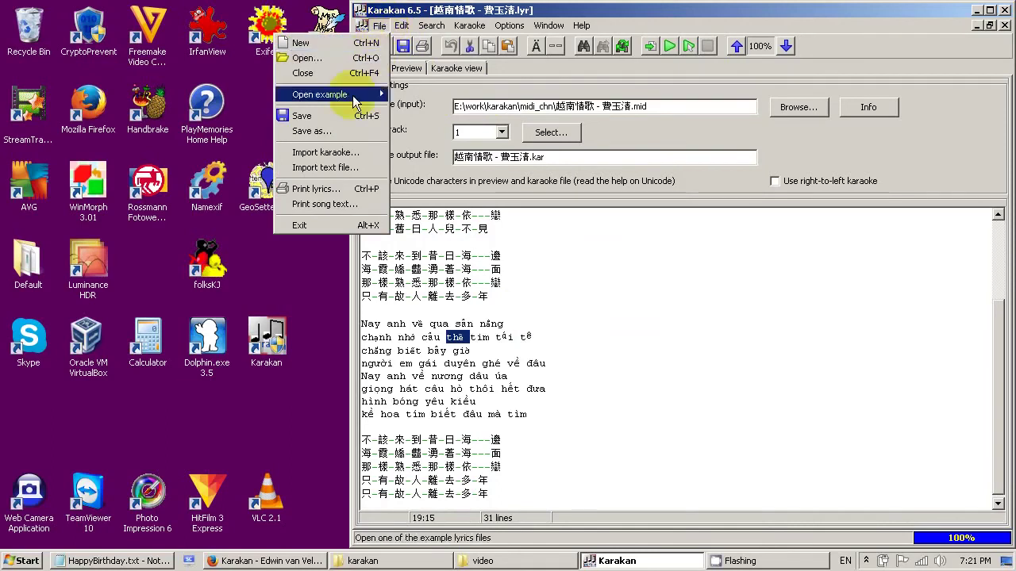
click(335, 131)
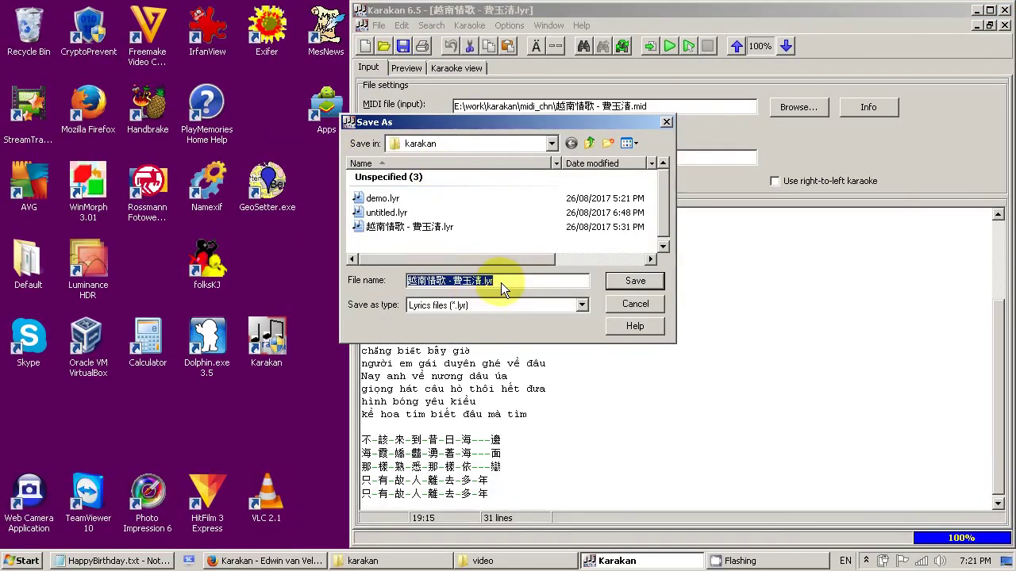
click(501, 283)
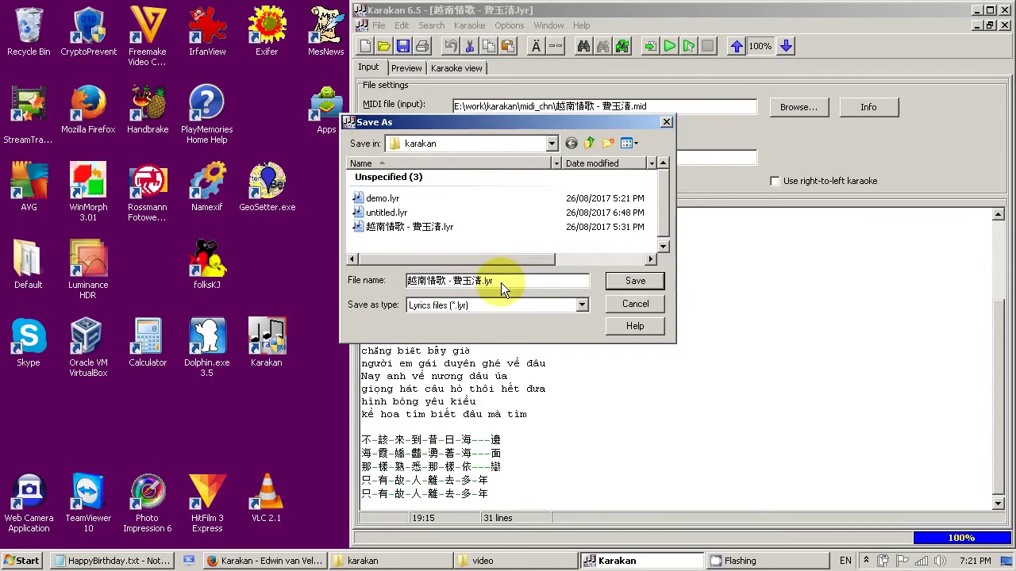
click(642, 305)
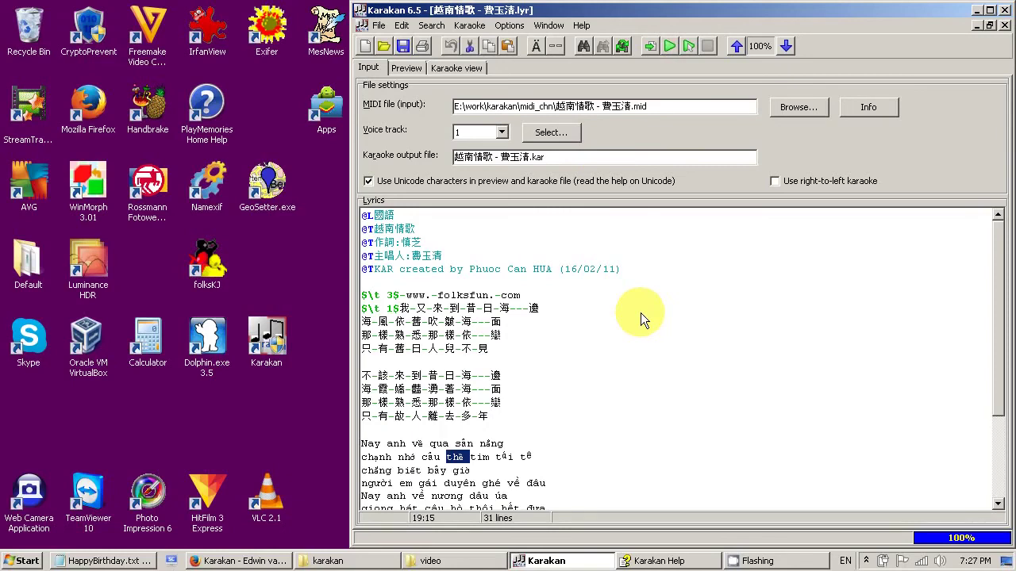
scroll(640, 313, down, 2)
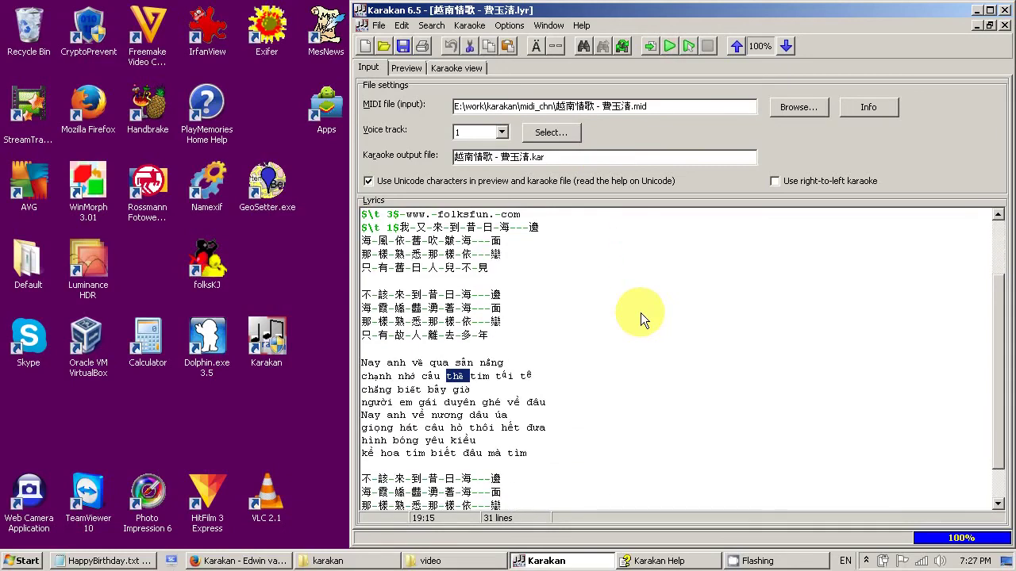